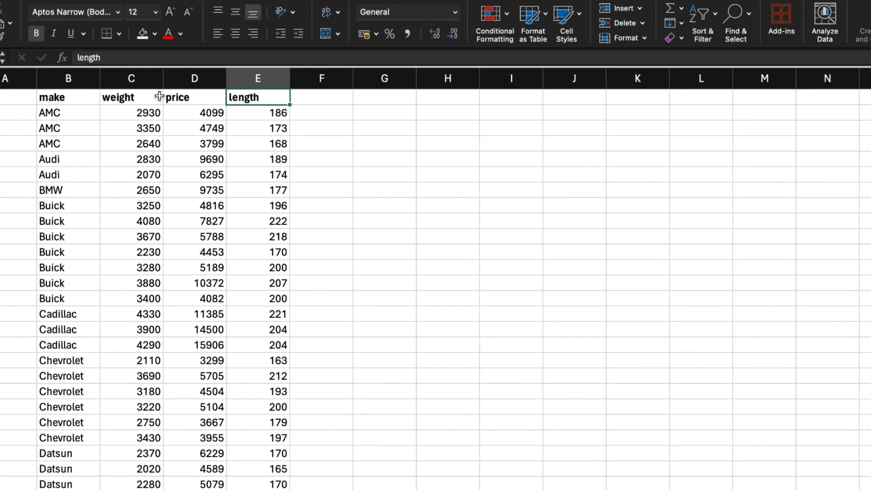
click(129, 95)
click(172, 97)
click(235, 98)
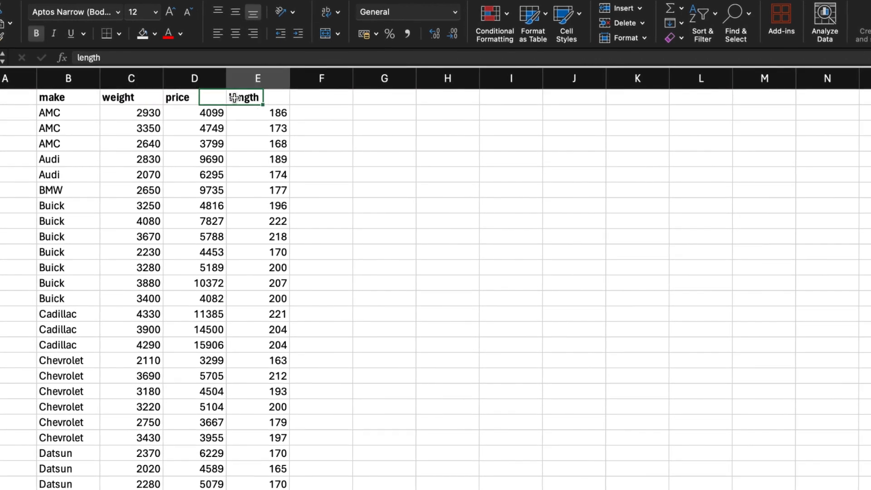
Step: Copy the weight, price and length headers from C1:E1 into H2:J2
click(127, 98)
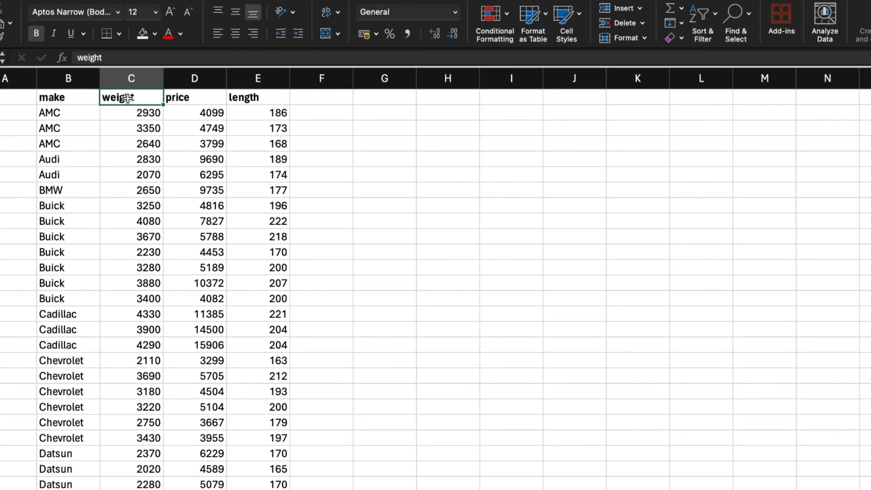
key(shift+Right)
key(shift+Right)
key(super+c)
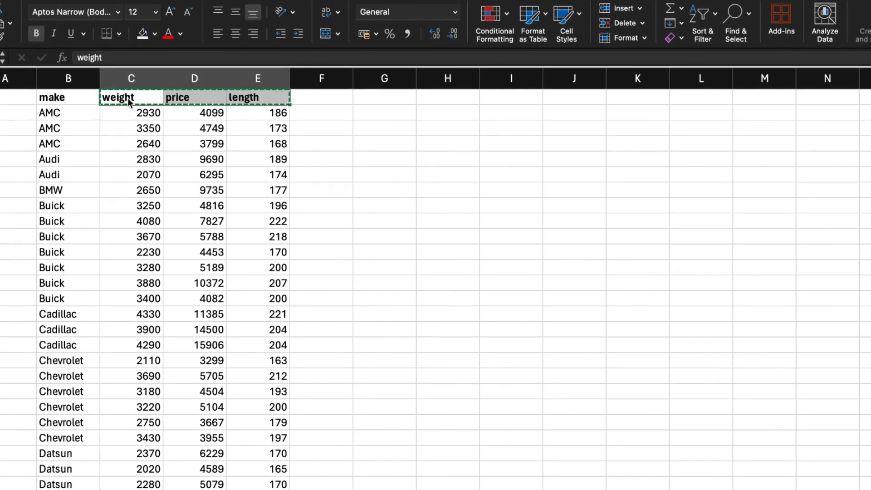
click(436, 117)
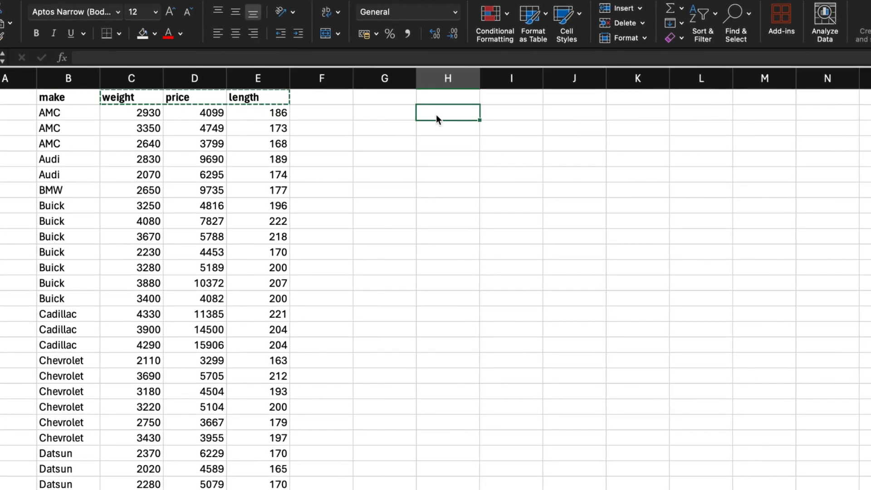
key(shift+Right)
key(shift+Right)
key(super+v)
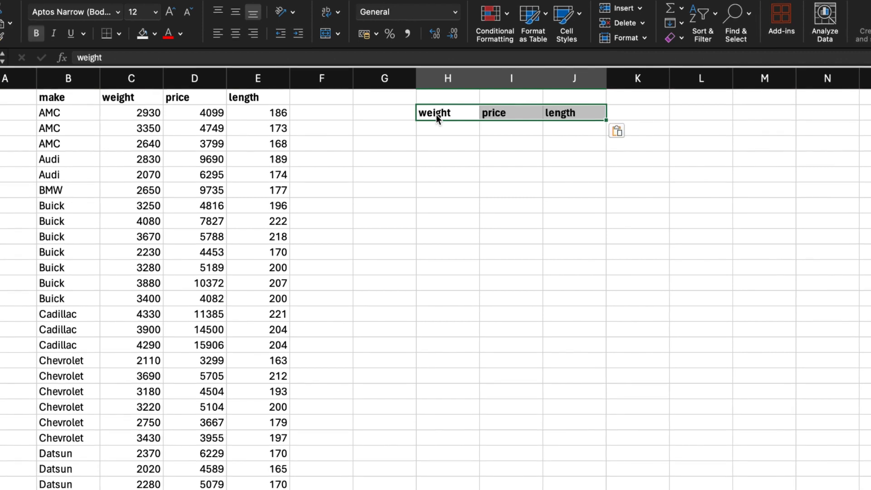
Step: Label G3 "Mean" and calculate the average weight in H3 with =AVERAGE(C2:C27)
click(379, 126)
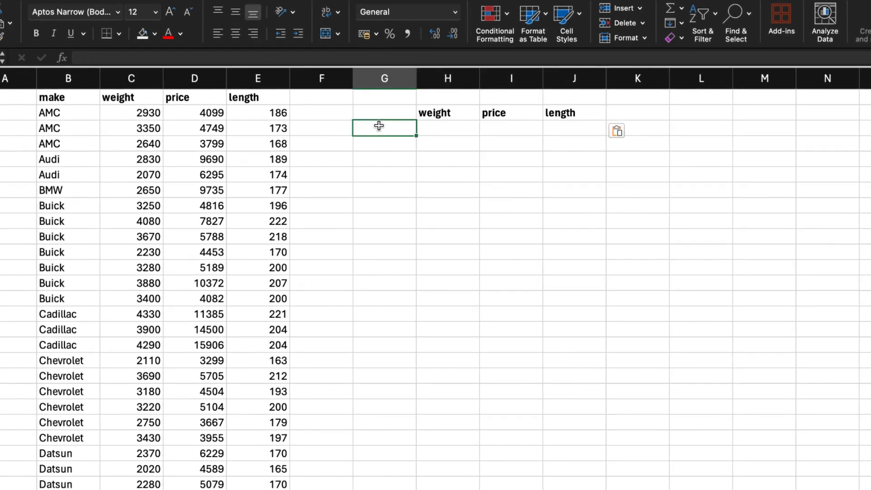
text(Mean)
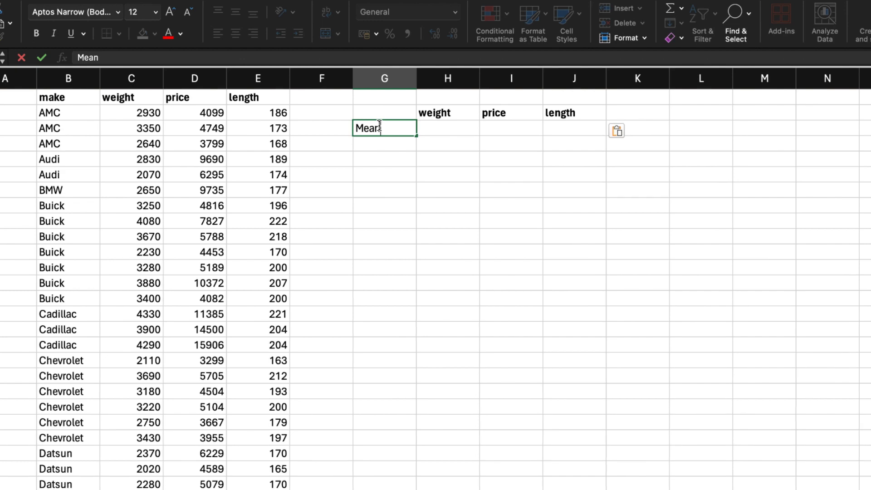
key(Tab)
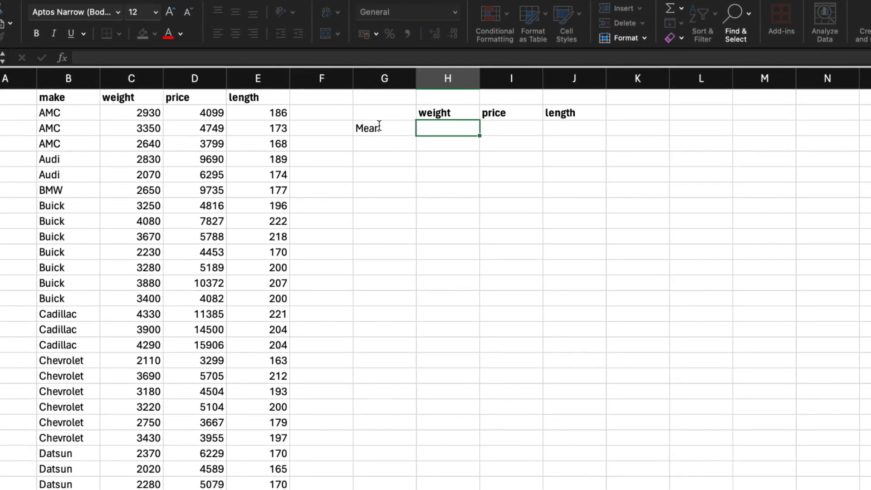
text(=)
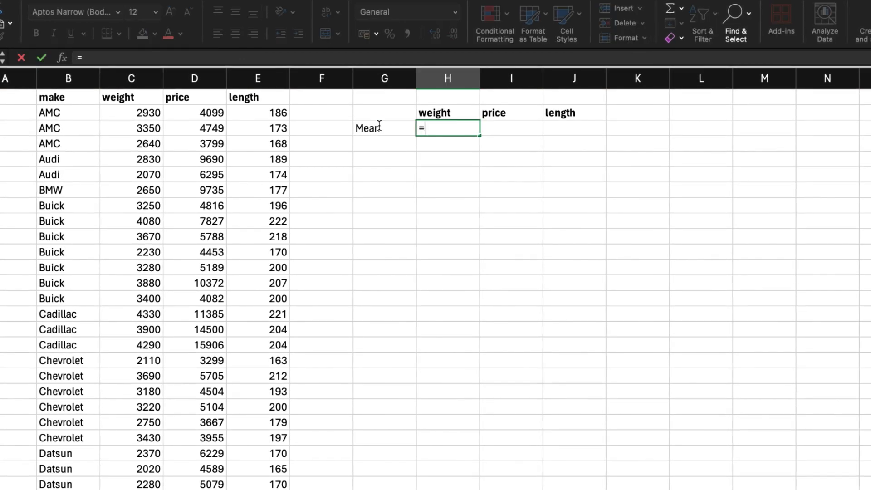
text(aver)
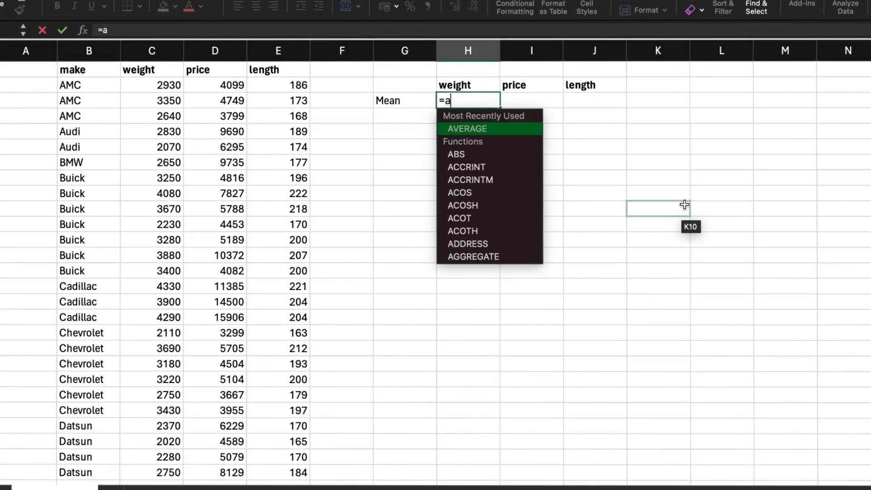
key(Tab)
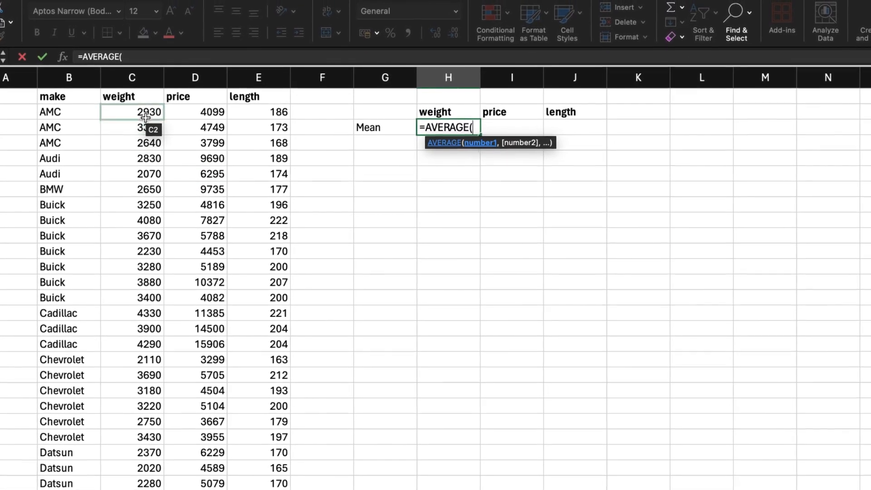
click(146, 113)
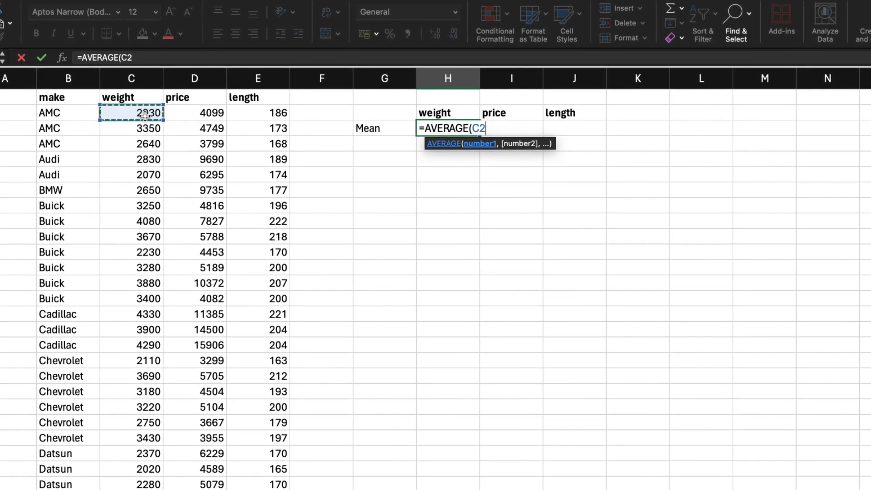
key(ctrl+shift+Down)
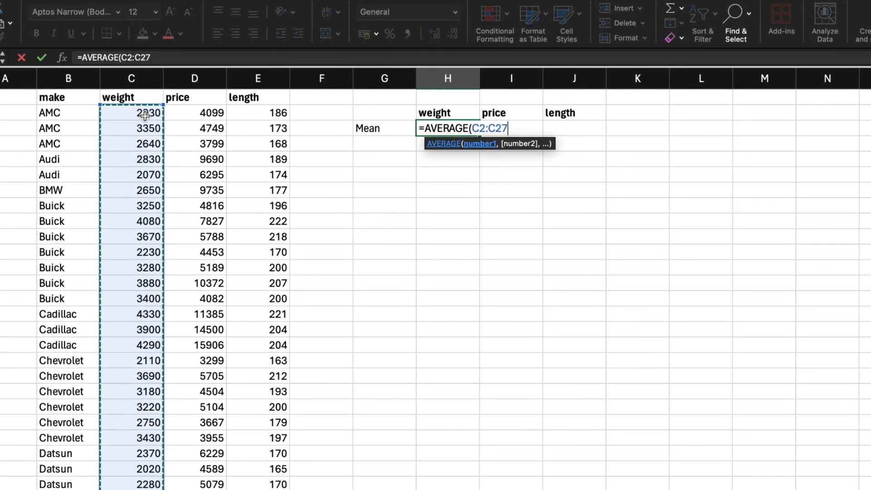
text())
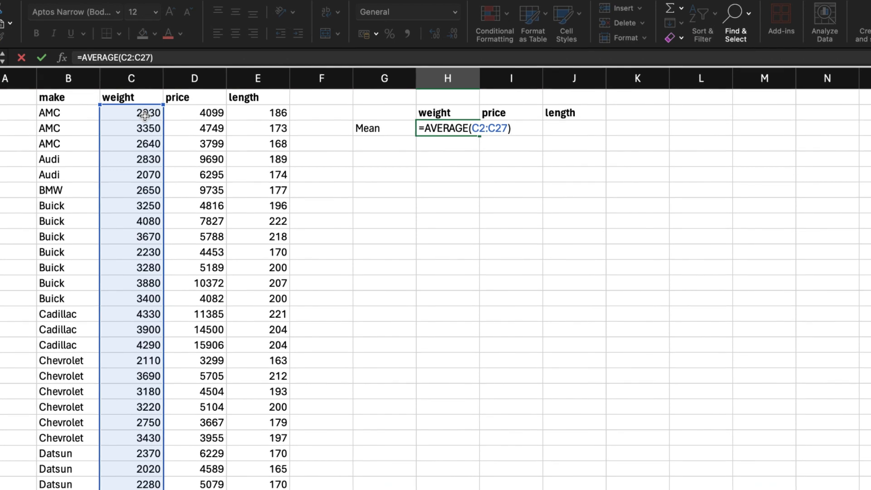
key(Return)
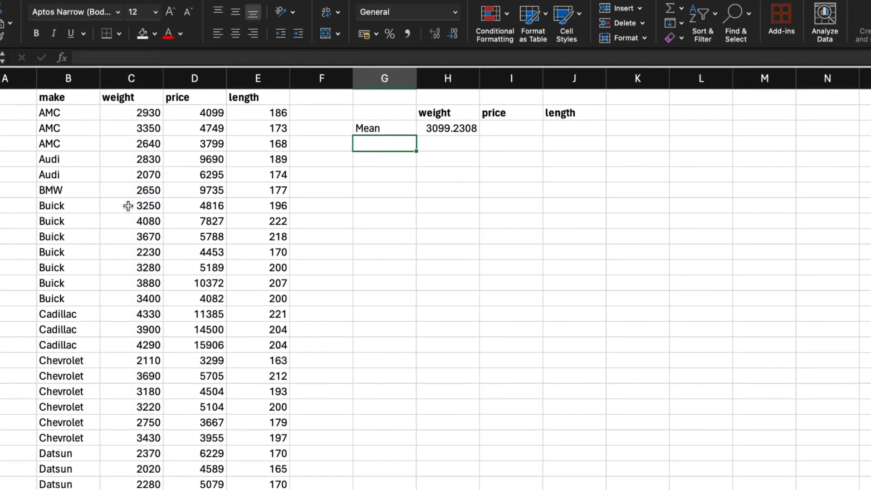
Step: Label G4 "Median" and calculate the median weight in H4 with =MEDIAN(C2:C27)
text(Median)
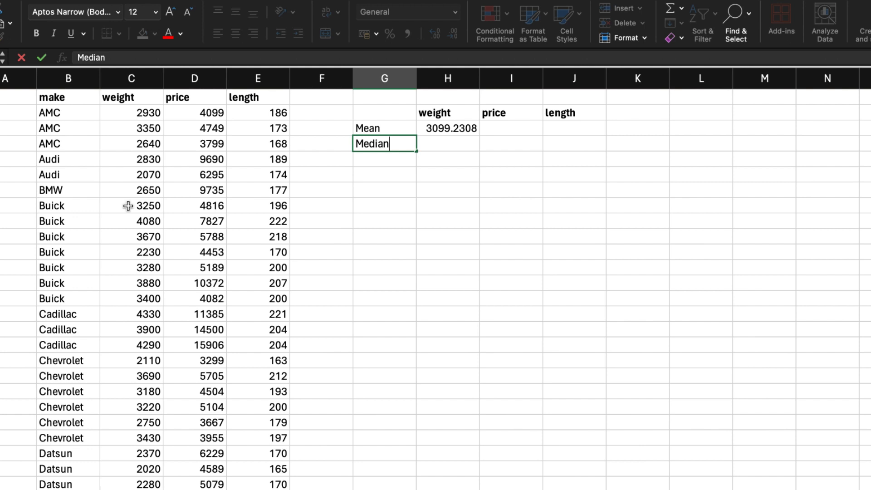
key(Tab)
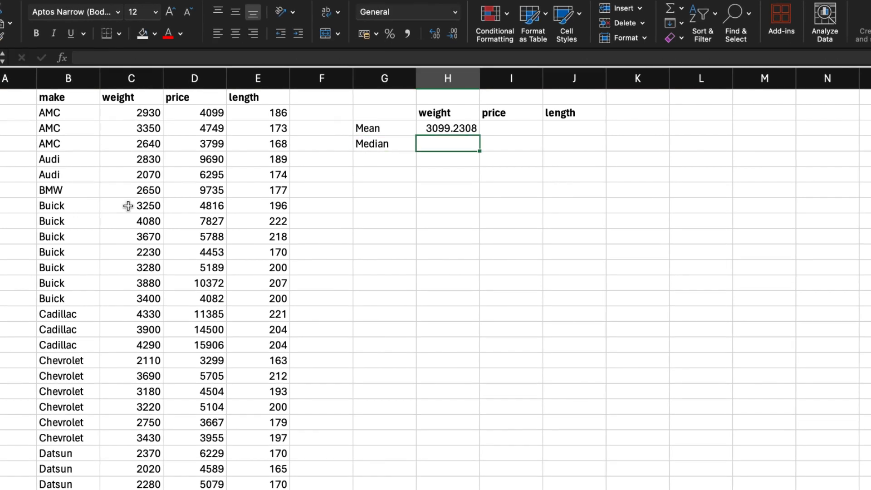
text(=)
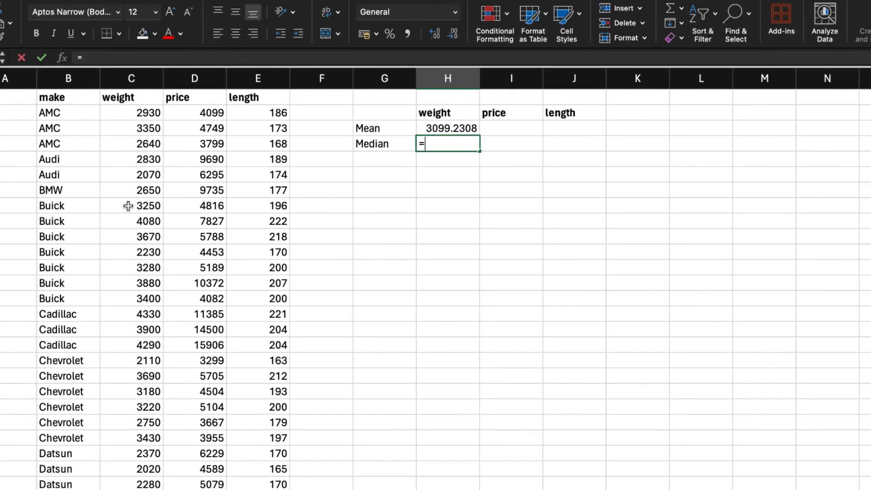
text(mea)
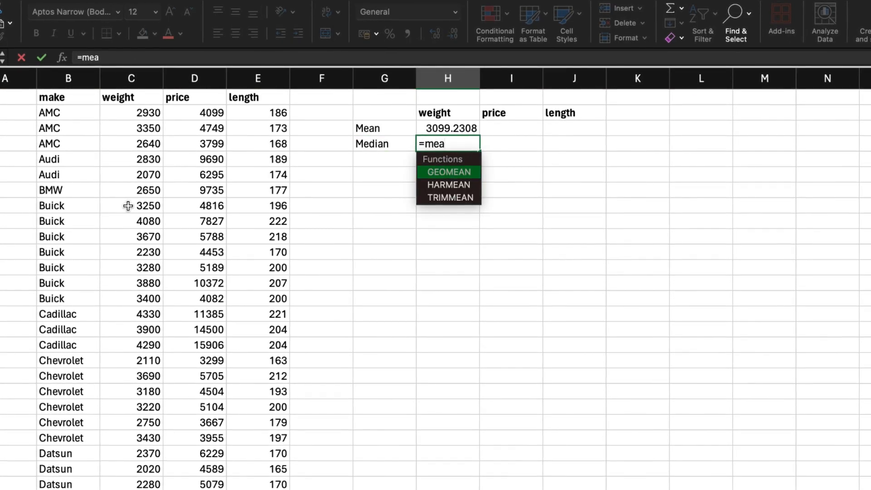
key(BackSpace)
text(d)
key(Tab)
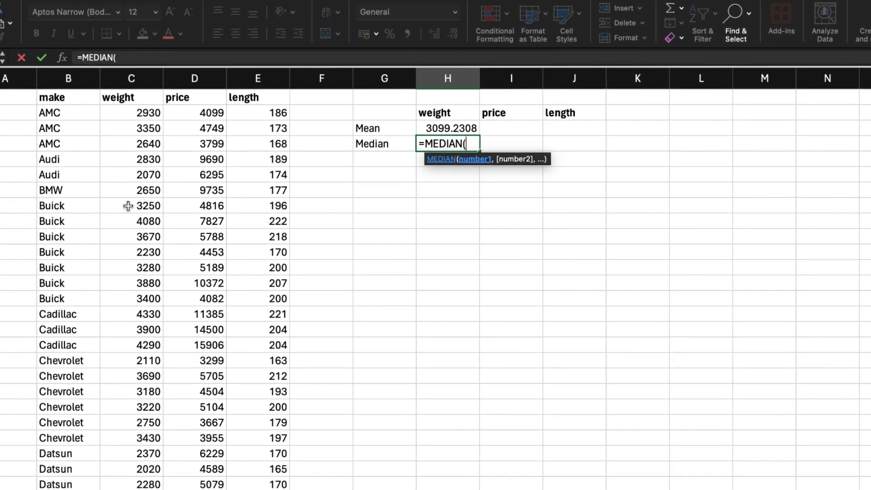
click(135, 113)
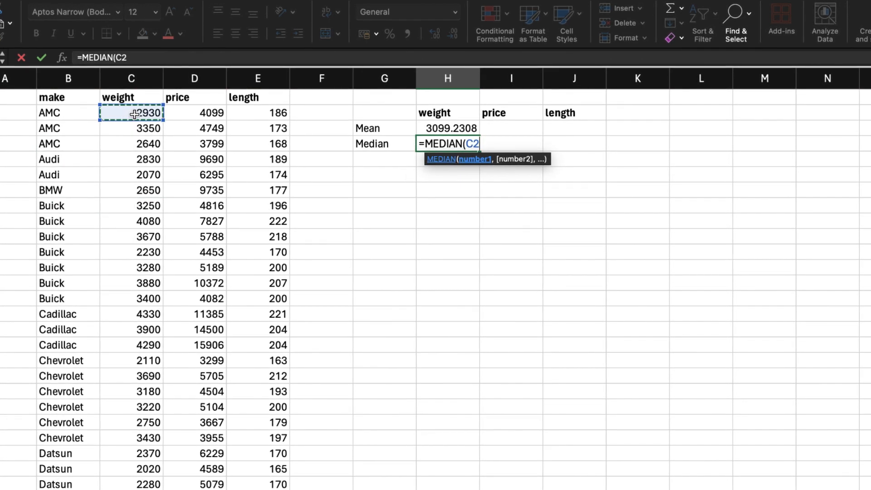
key(ctrl+shift+Down)
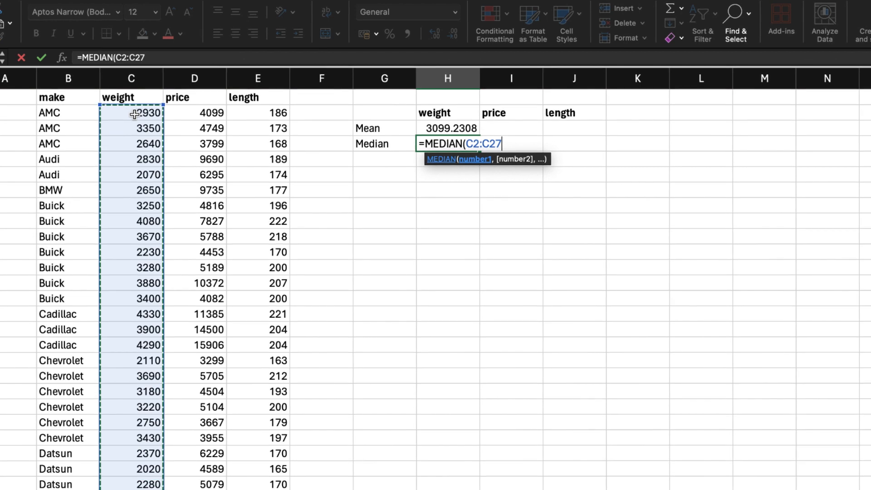
text())
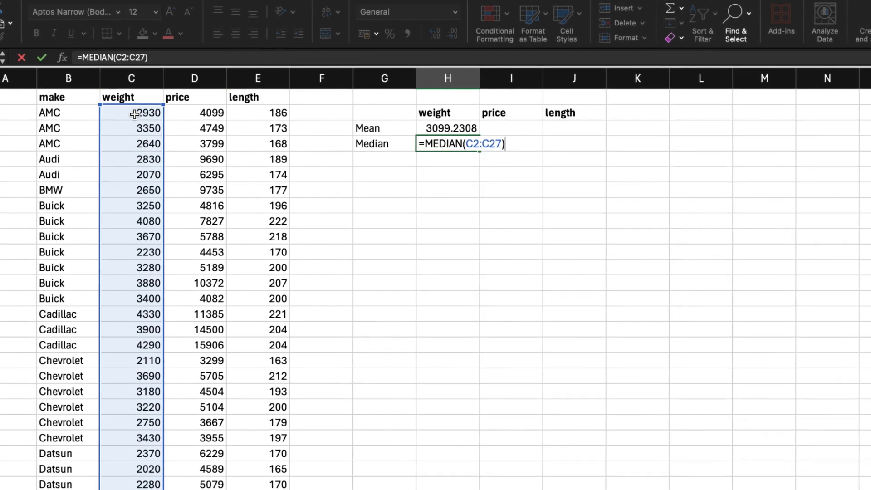
key(Return)
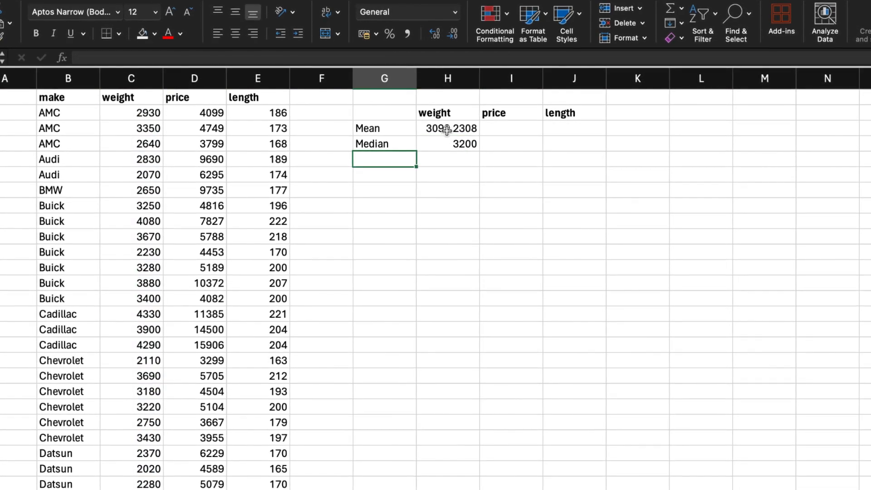
Step: Fill the mean and median formulas in H3 and H4 across to the price and length columns, I and J
click(452, 130)
key(shift+Right)
key(shift+Right)
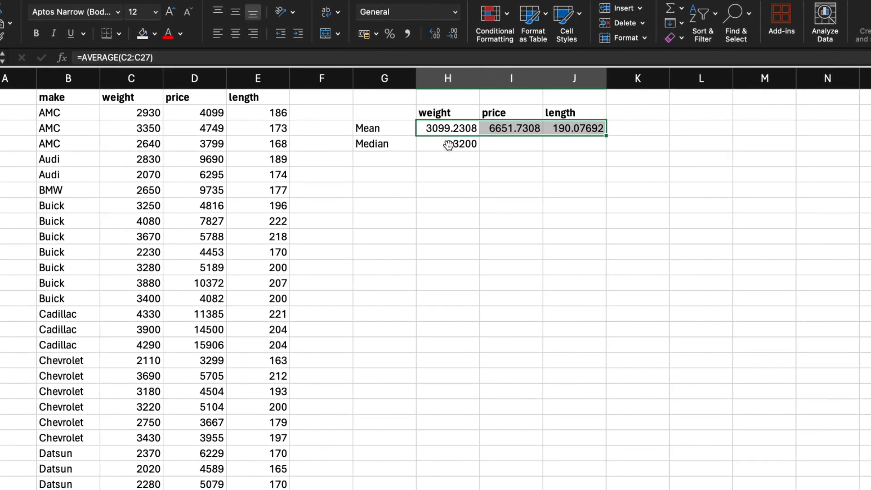
click(449, 144)
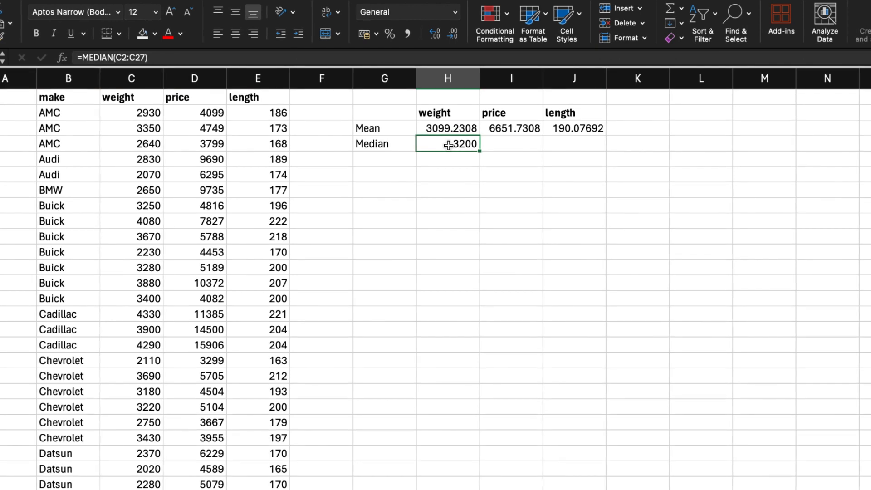
scroll(448, 145, right, 7)
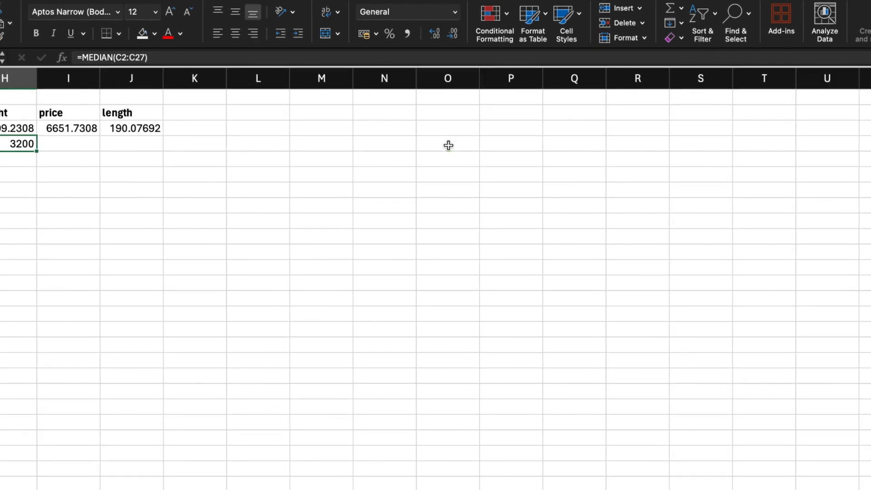
key(shift+Right)
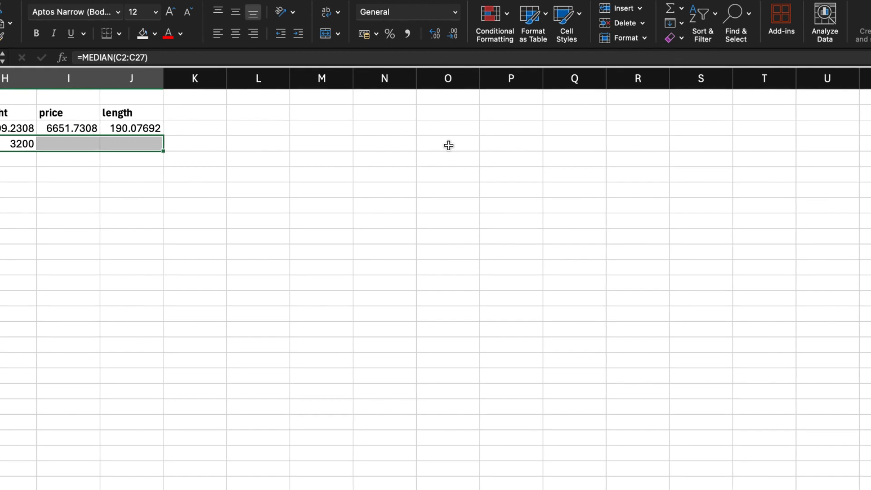
scroll(364, 192, left, 5)
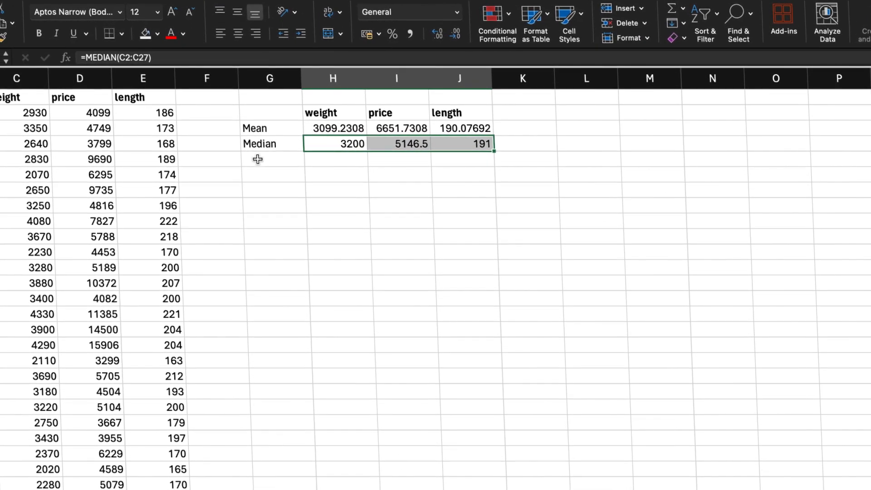
Step: Add the row labels "Standard dev" in G5 and "Range" in G6 below Median
click(254, 159)
text(St)
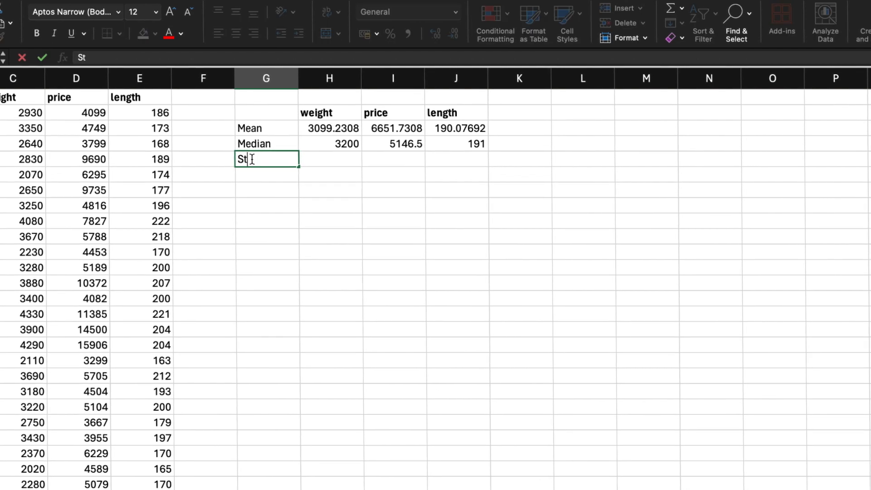
text(and)
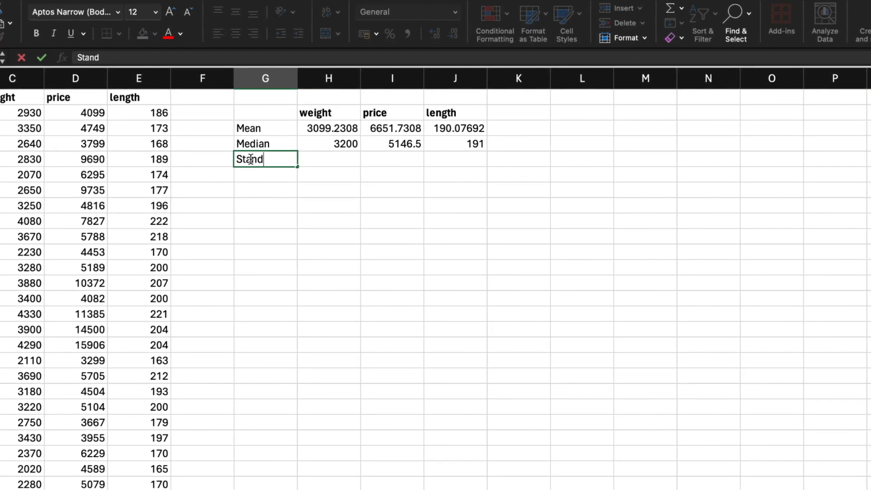
text(ard dev)
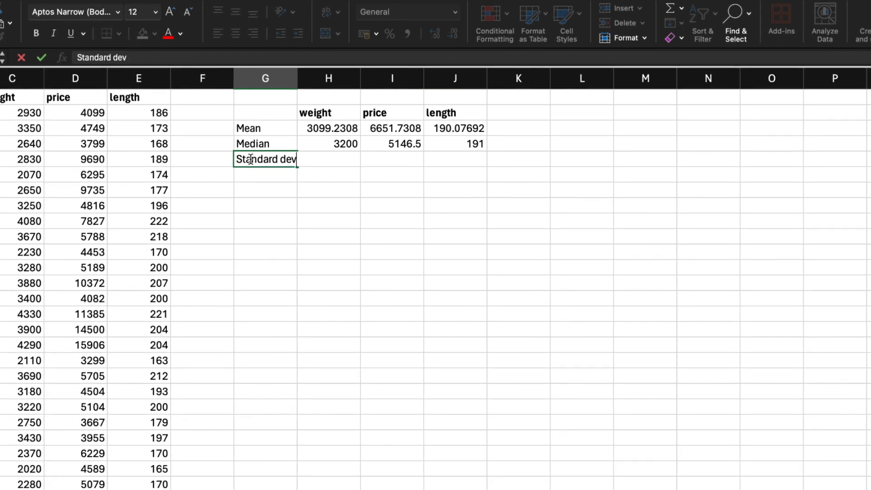
key(Return)
text(R)
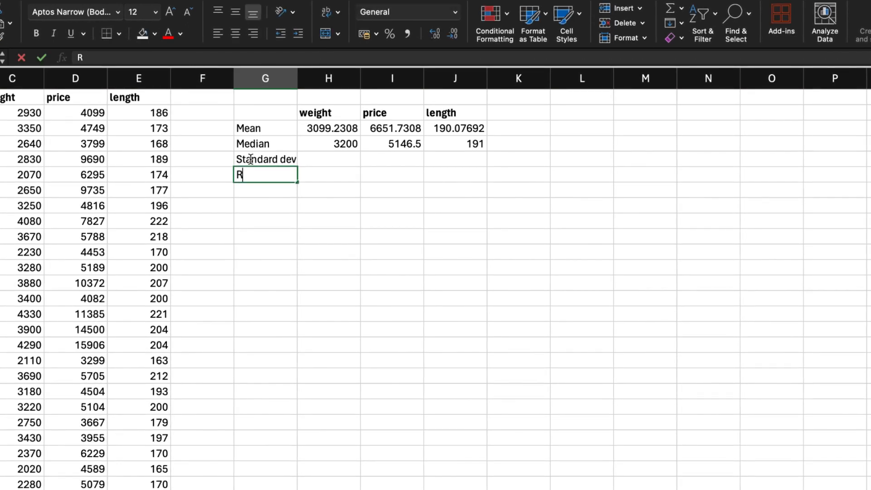
text(ange)
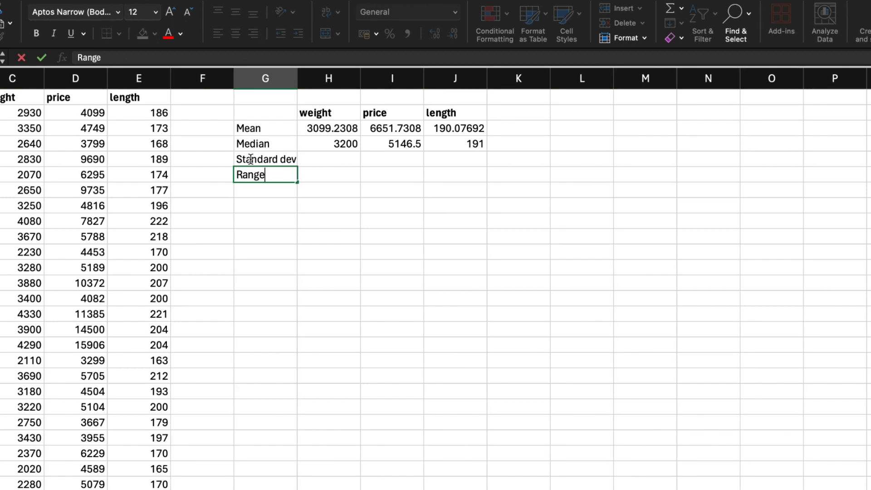
key(Return)
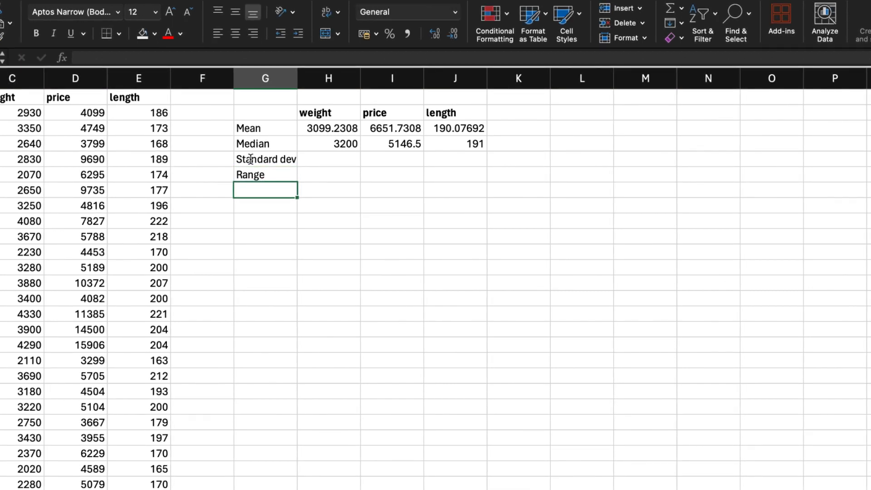
Step: Add the row label "Variance" in G7 below Range
text(V)
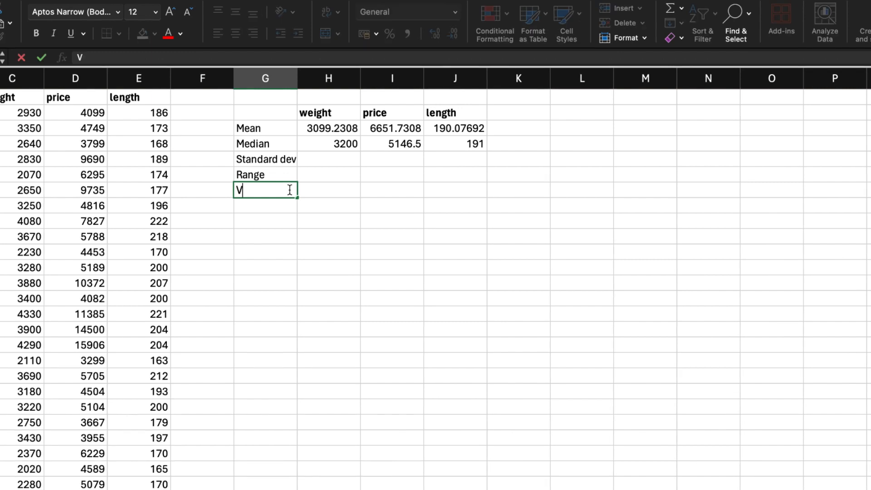
text(arian)
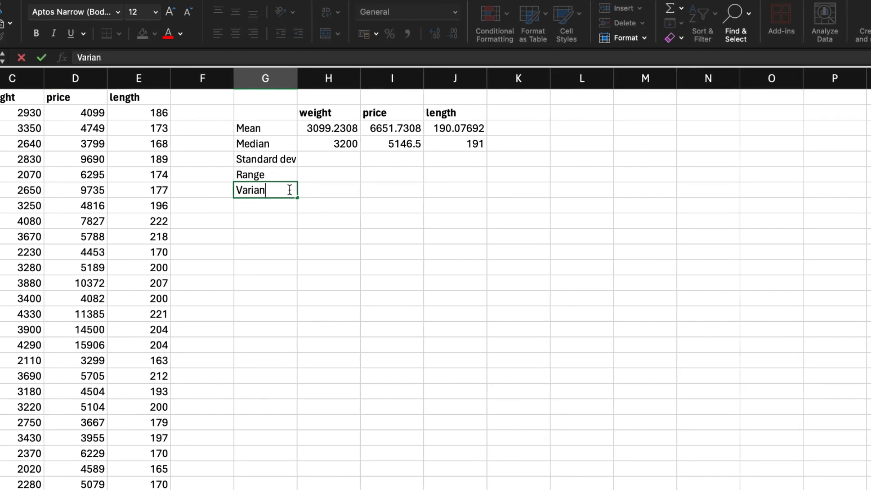
text(ce)
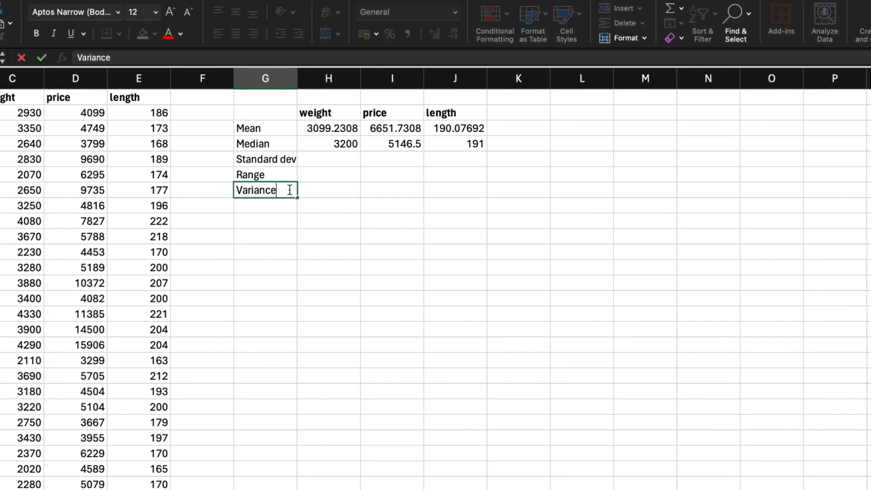
key(Return)
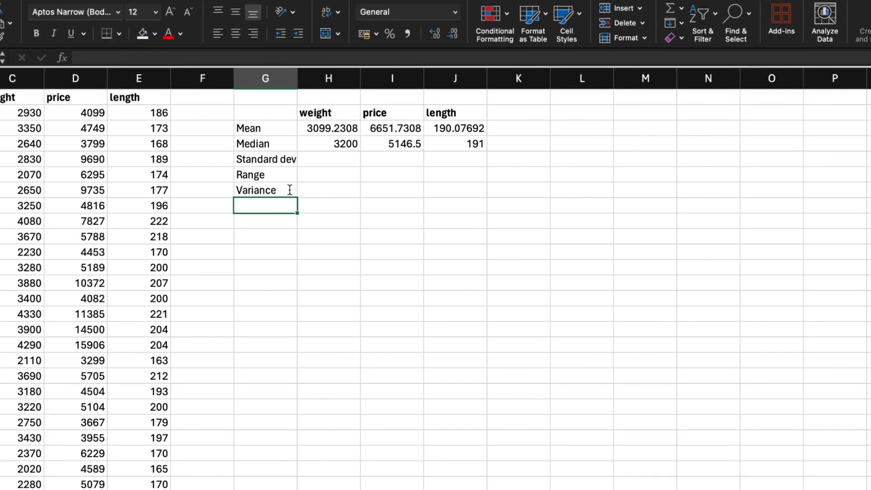
key(Down)
key(Down)
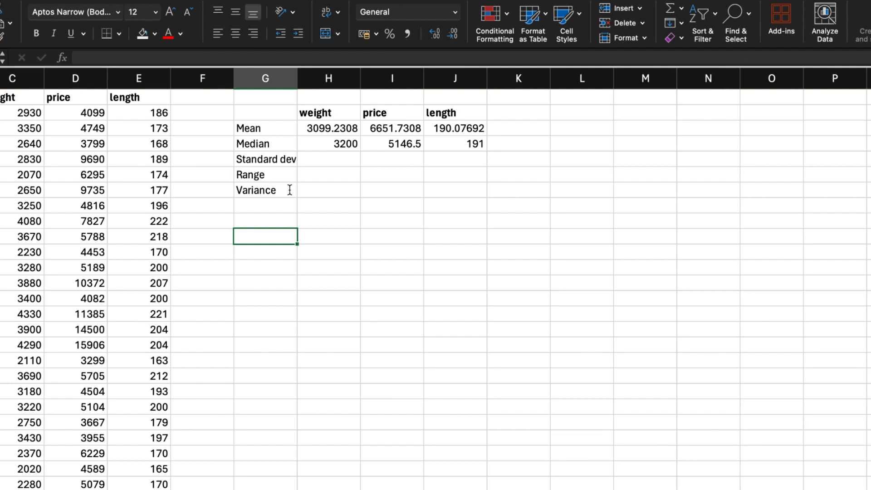
Step: Start a Descriptive Statistics data analysis with C1:E27 as its input range
click(220, 0)
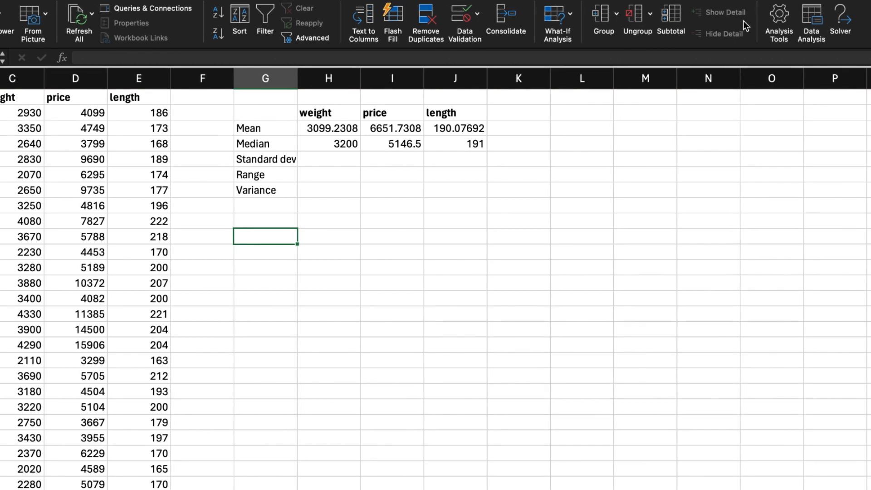
click(813, 15)
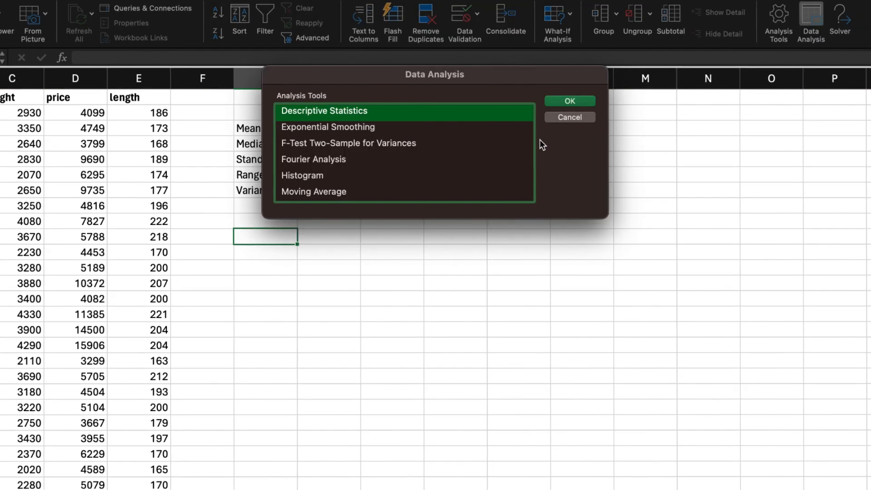
scroll(370, 146, up, 3)
scroll(370, 147, up, 1)
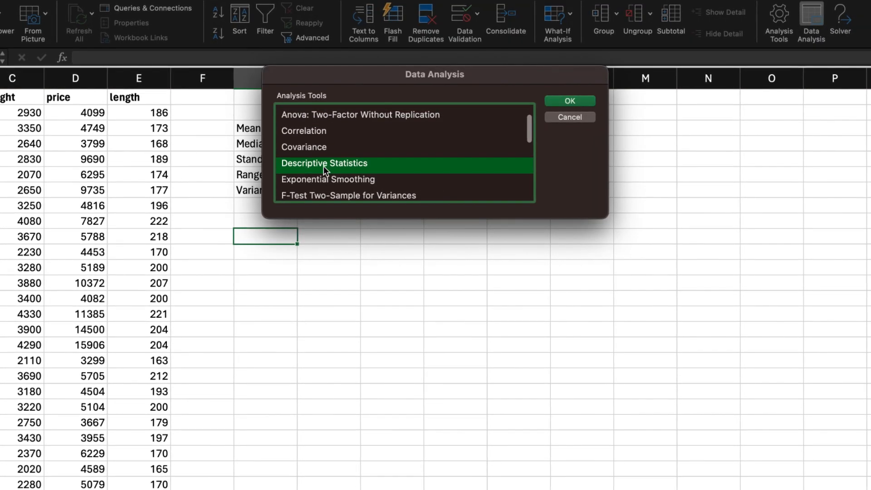
click(561, 98)
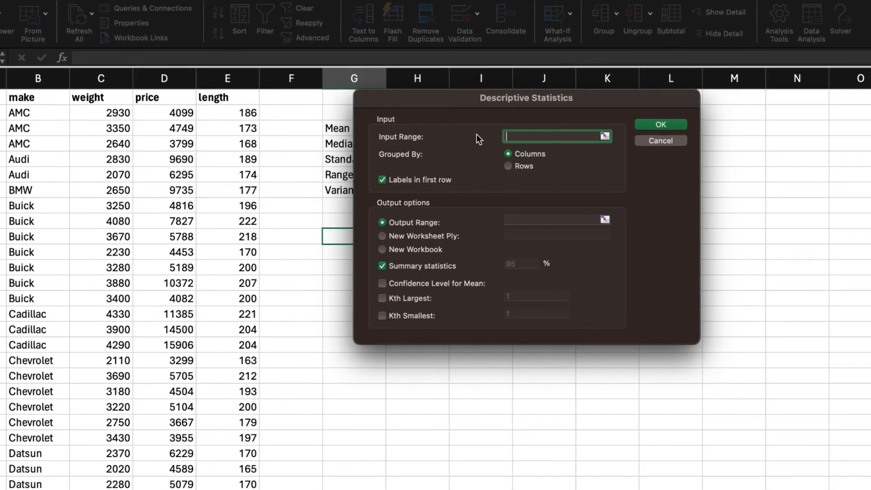
click(88, 97)
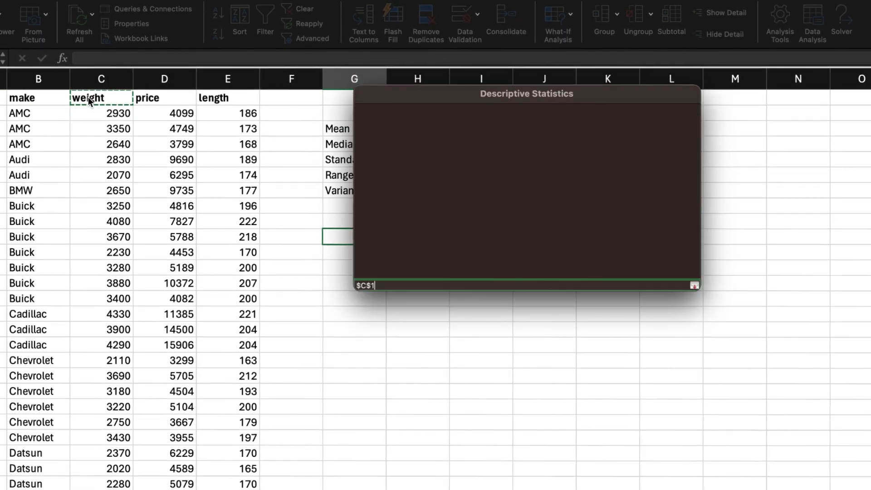
key(super+shift+Right)
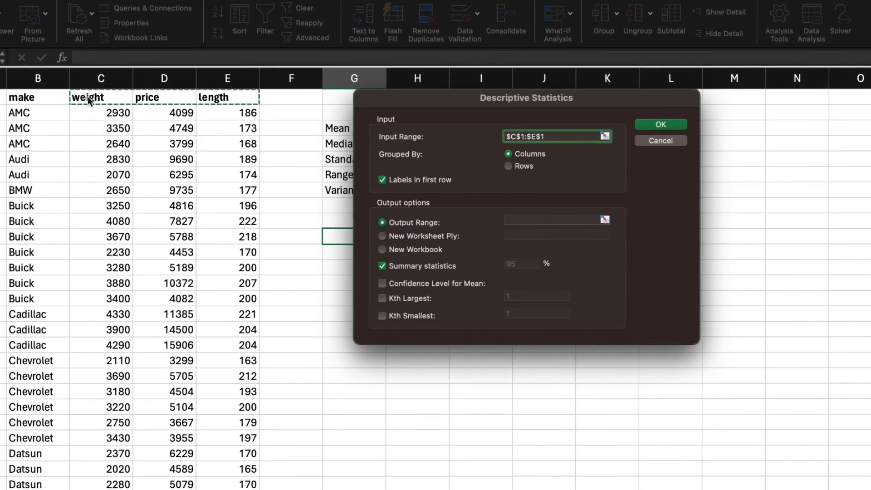
key(super+shift+Down)
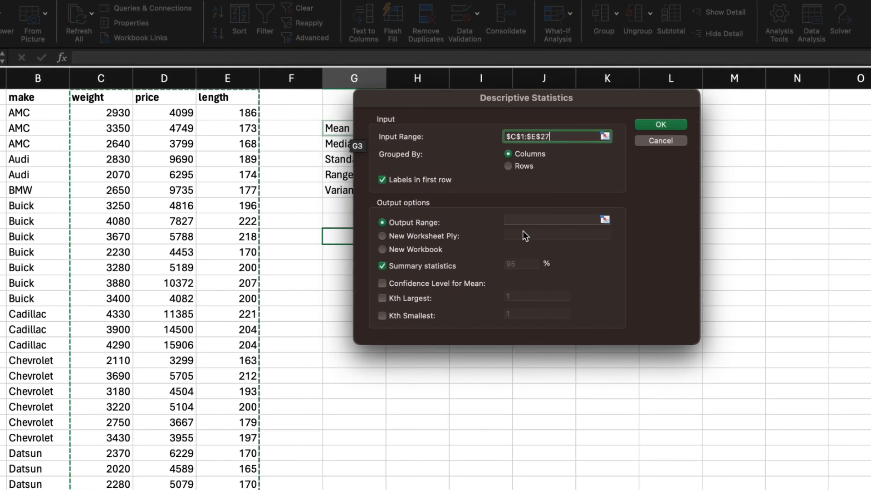
Step: Set the output range to G10 and run the descriptive statistics analysis
click(530, 223)
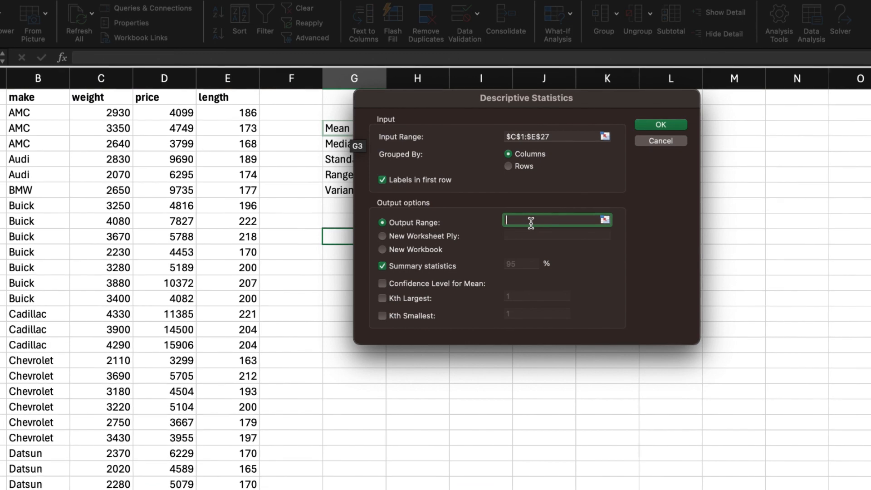
click(337, 231)
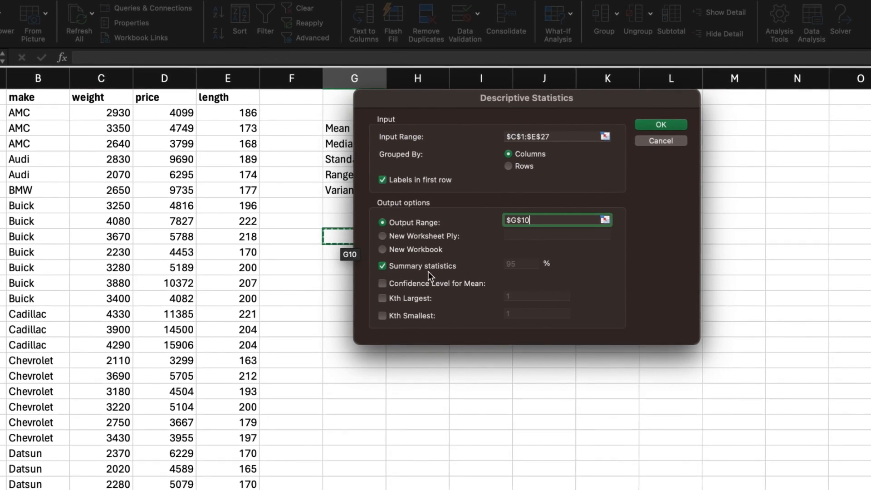
click(660, 125)
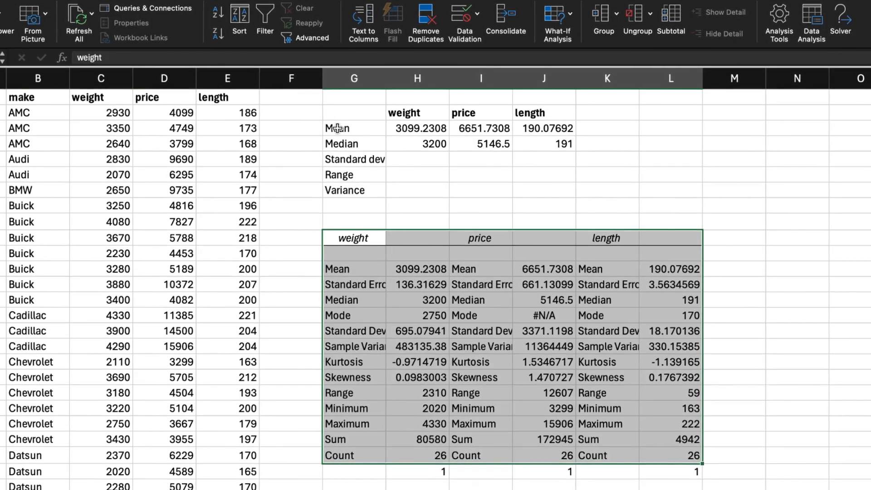
Step: Clear the manually built statistics table in G2:J7
click(338, 109)
key(shift+Right)
key(shift+Right)
key(shift+Right)
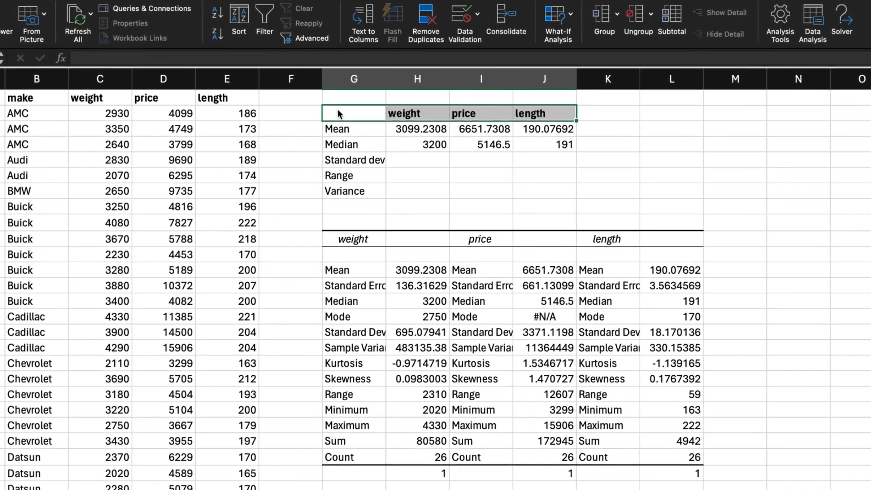
key(shift+Down)
key(shift+Down)
key(shift+Down)
key(shift+Down)
key(shift+Down)
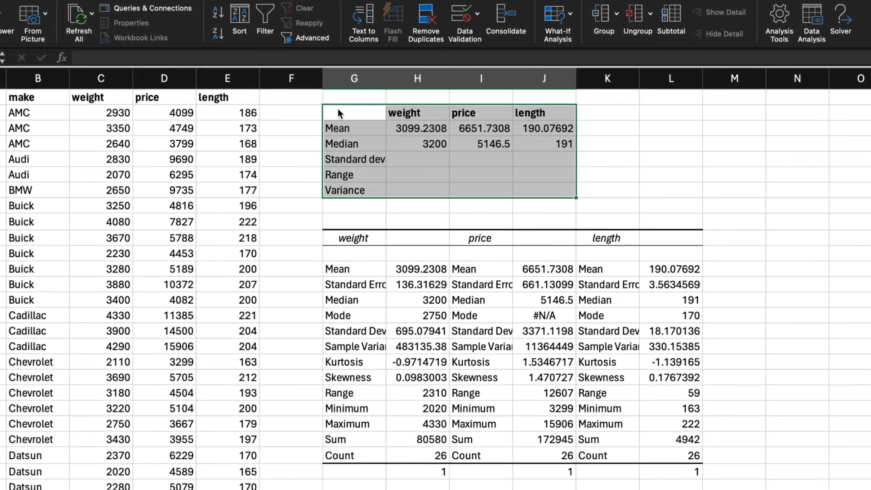
key(Delete)
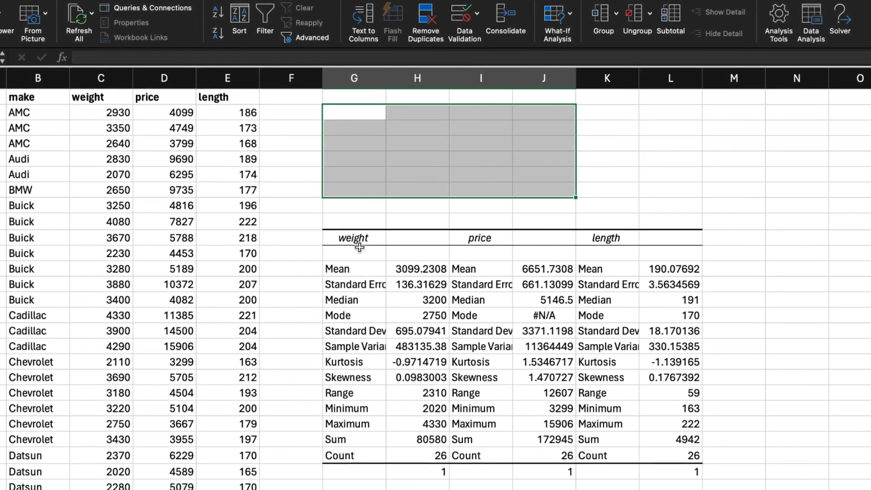
Step: Move the generated statistics table from G10:L24 up so that it starts in G2
click(343, 238)
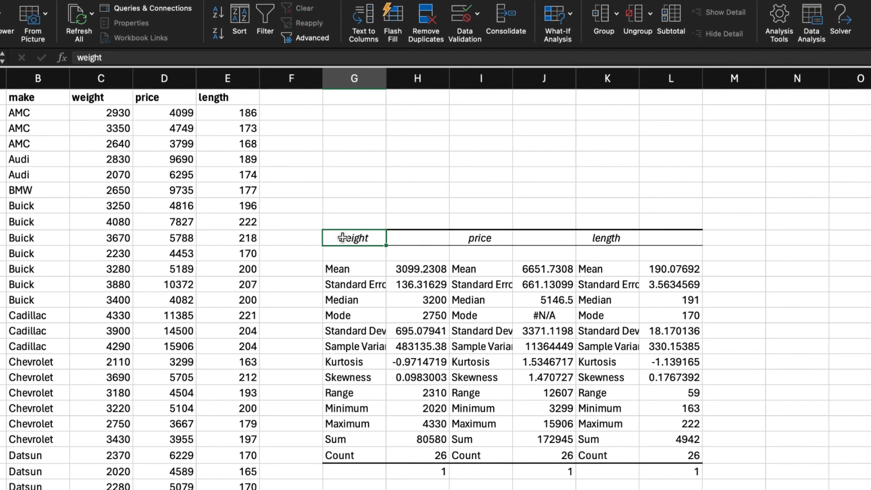
key(shift+Right)
key(shift+Right)
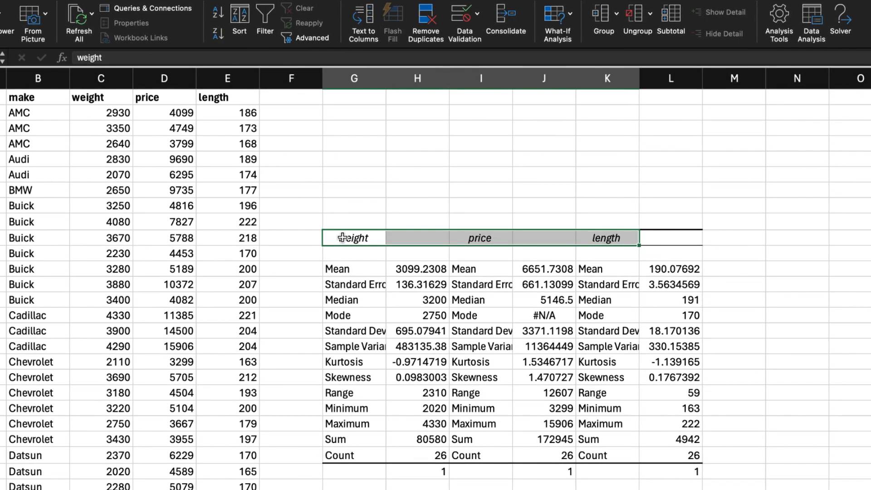
key(ctrl+shift+Down)
key(ctrl+shift+Down)
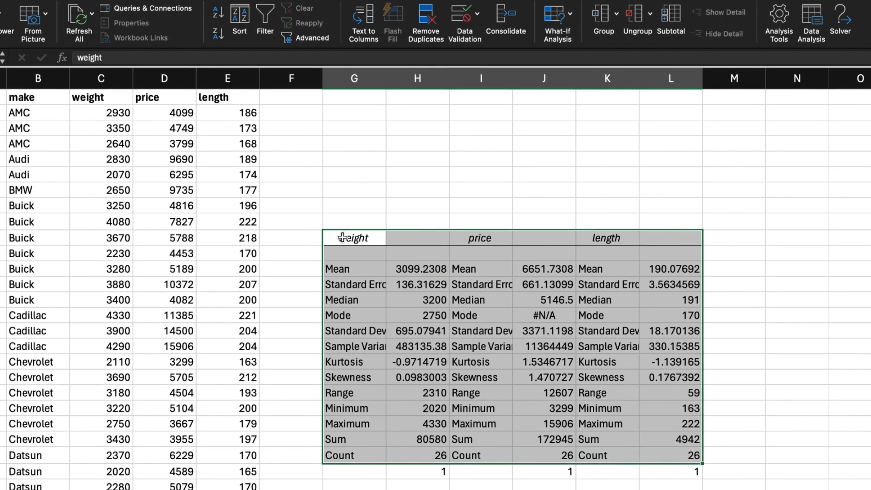
key(ctrl+c)
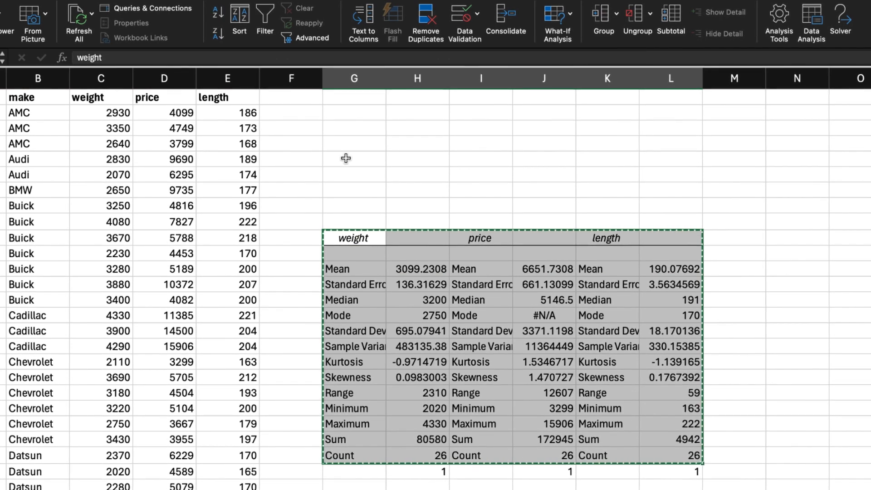
click(342, 116)
key(ctrl+v)
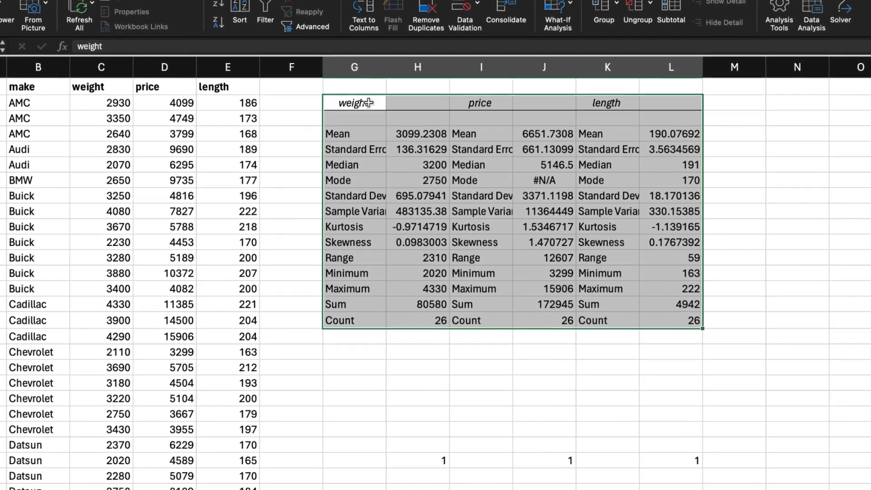
Step: Shift the weight, price and length headings in row 2 one column right, starting in H2, above their values
click(363, 103)
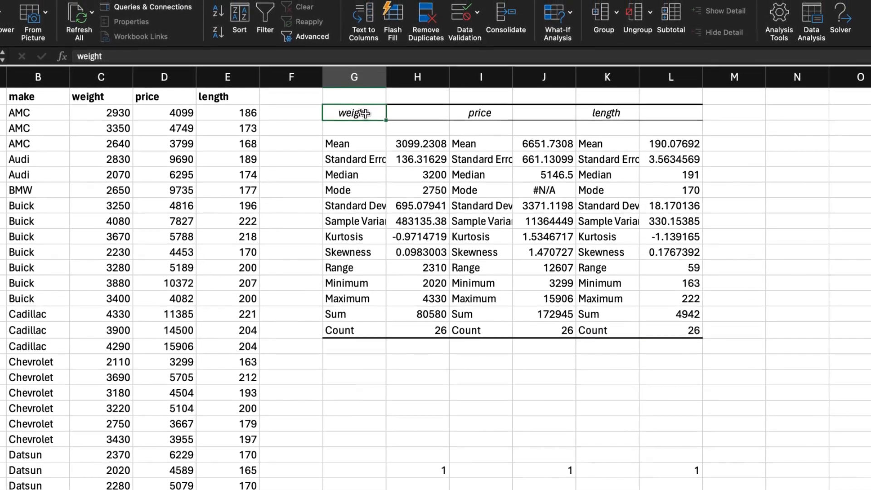
key(shift+Right)
key(shift+Right)
key(shift+Right)
key(shift+Right)
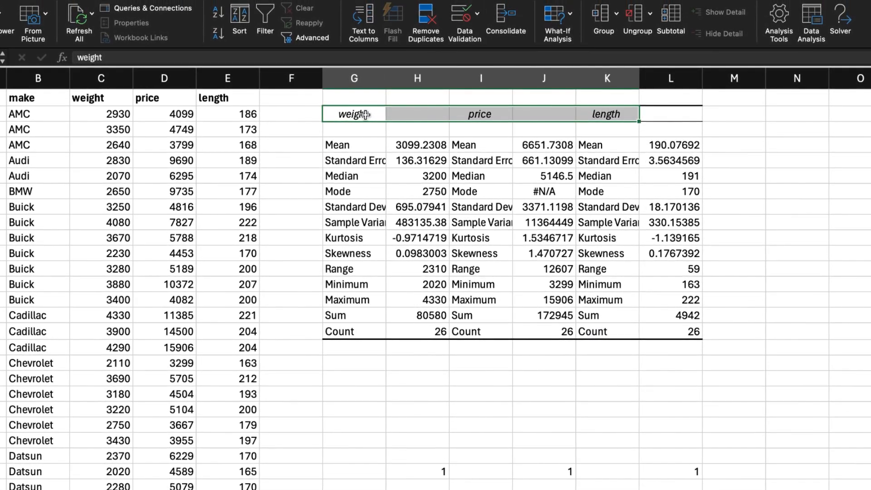
key(super+c)
click(414, 115)
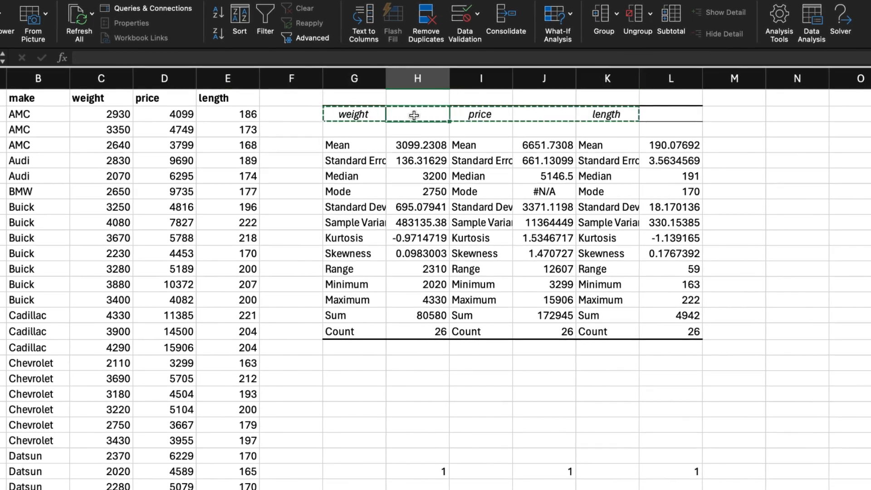
key(super+v)
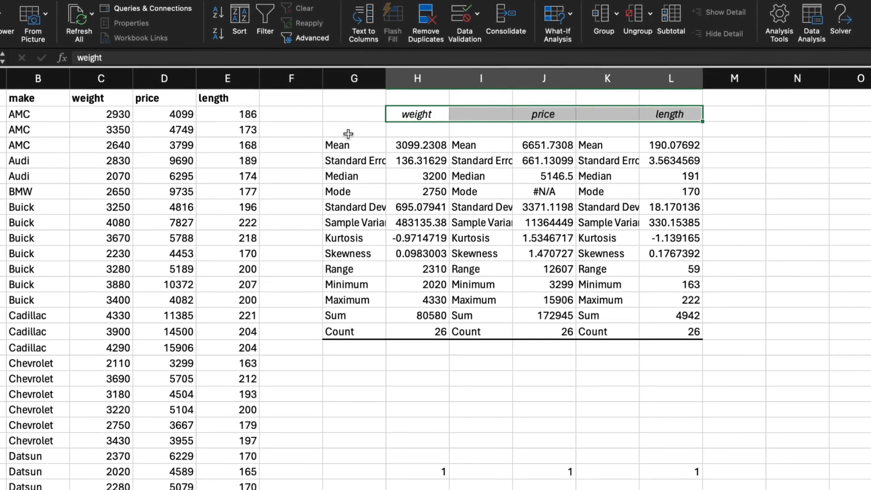
Step: Delete the two duplicate statistic label columns, one before the price values and one before the length values
click(478, 78)
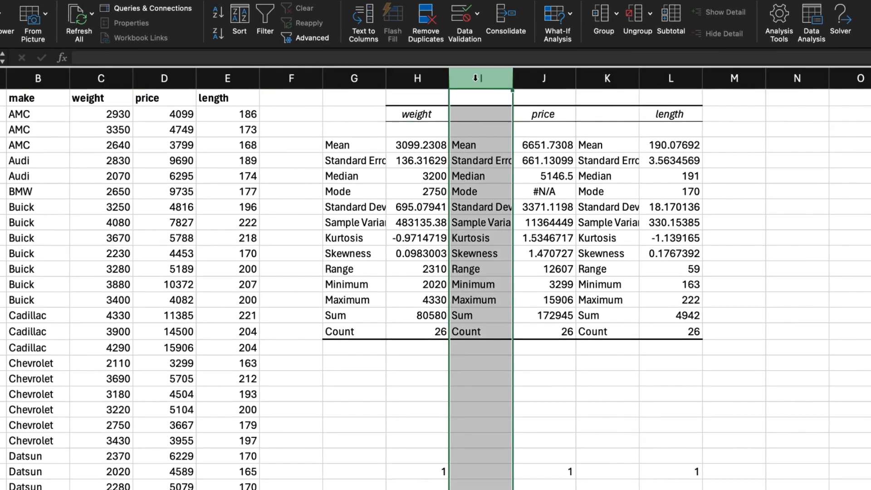
right_click(475, 78)
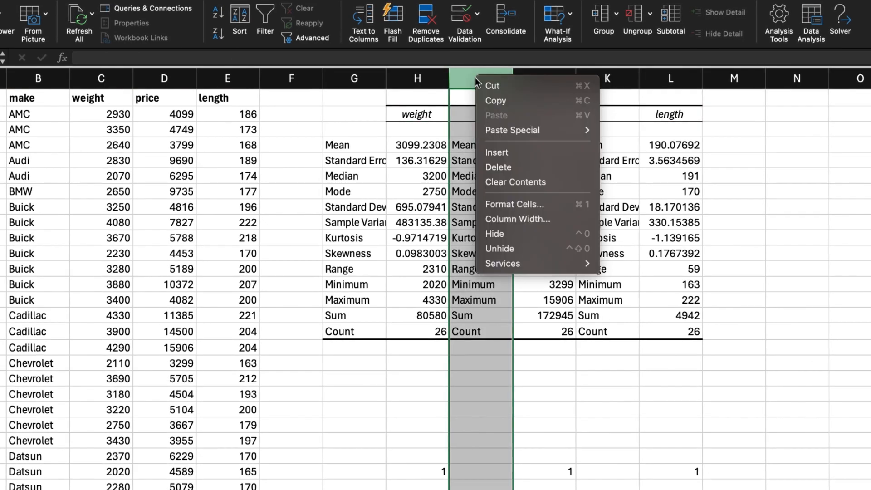
click(499, 167)
click(561, 79)
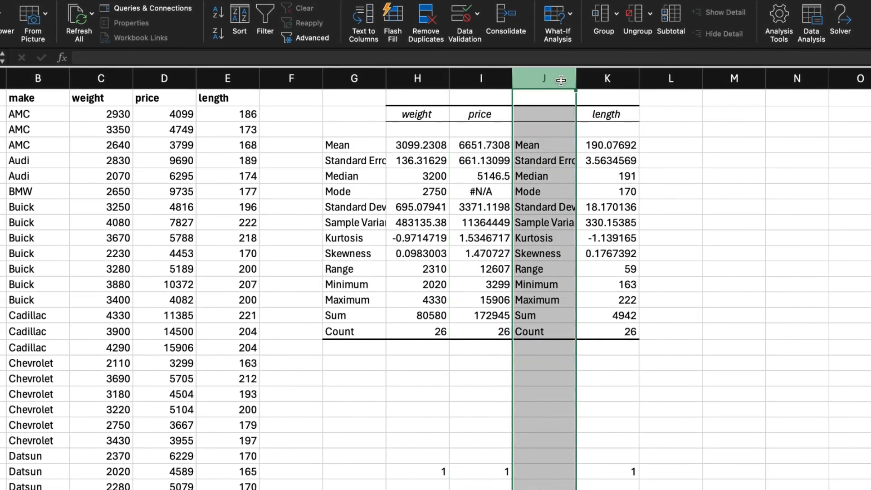
right_click(561, 80)
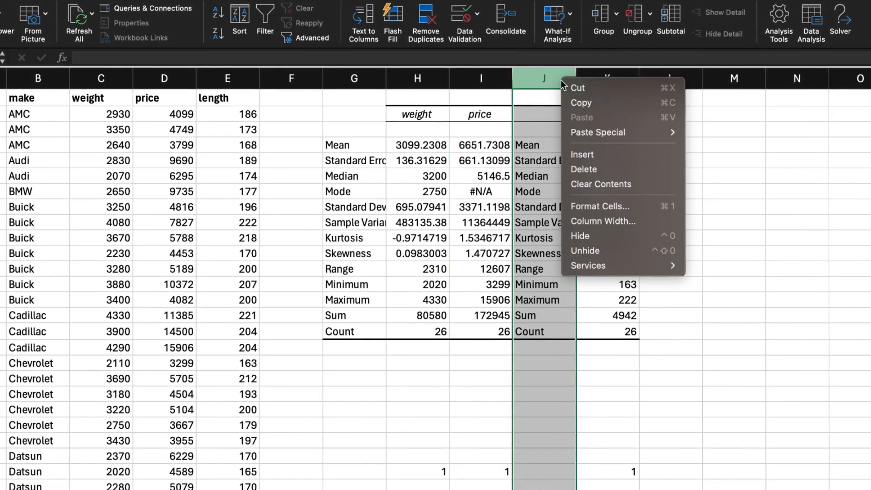
click(575, 169)
Step: Widen column G so the full statistic labels fit
click(345, 124)
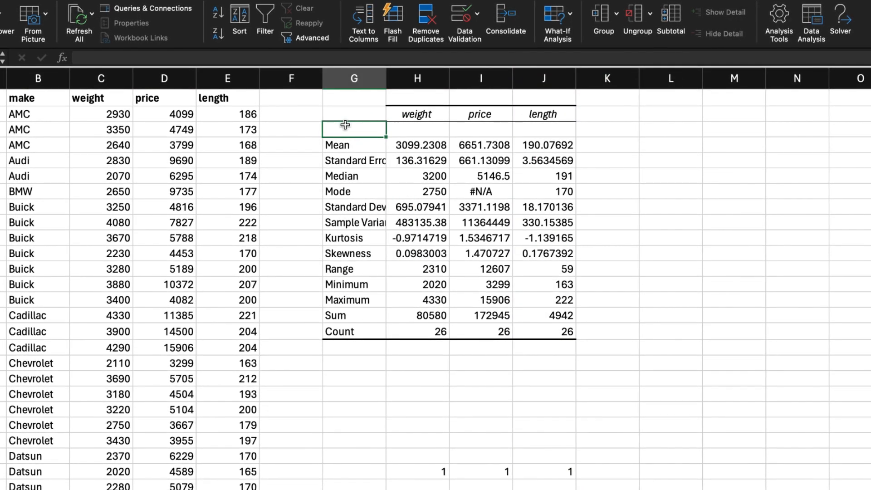
click(336, 145)
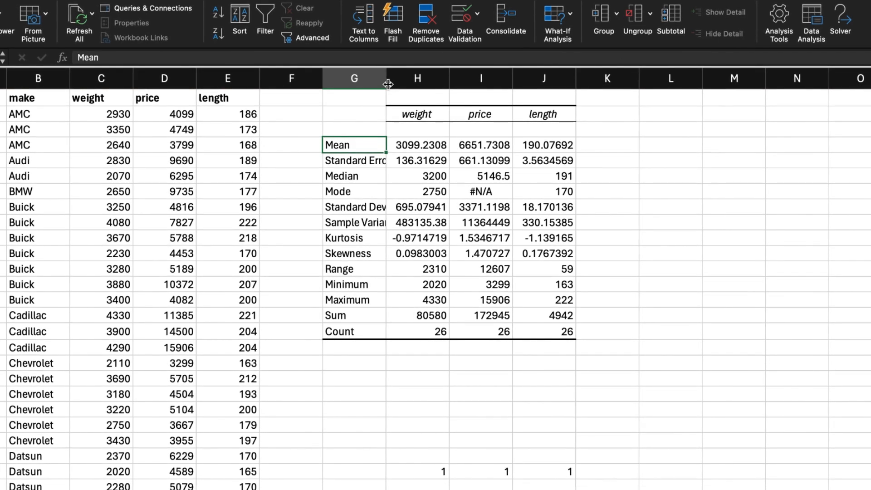
drag(388, 84, 418, 85)
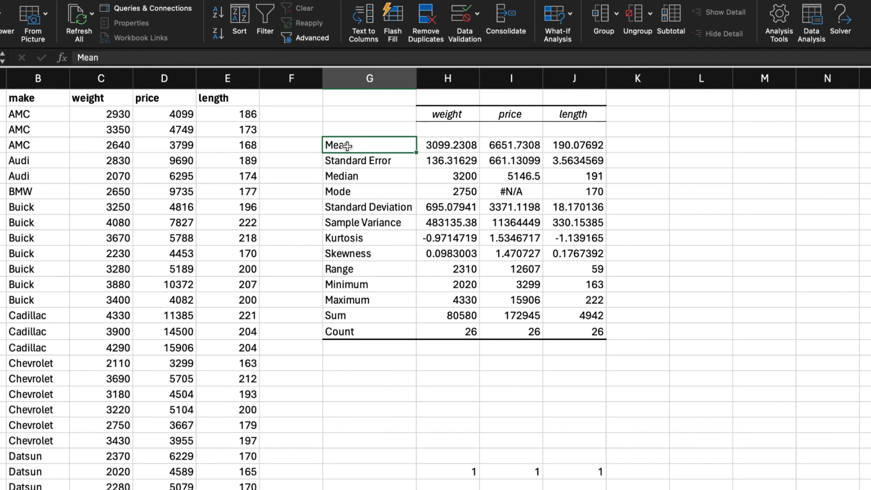
Step: Italicise the statistic labels from Mean to Count in column G
key(ctrl+shift+Down)
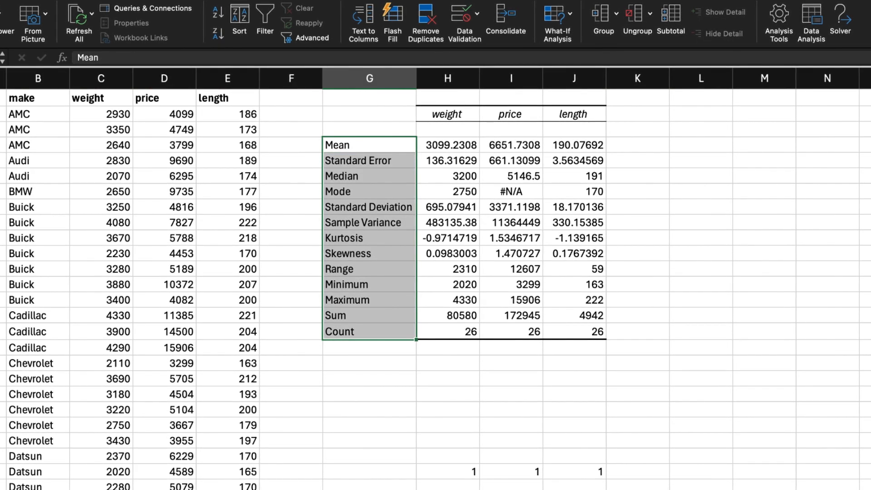
click(2, 1)
click(52, 35)
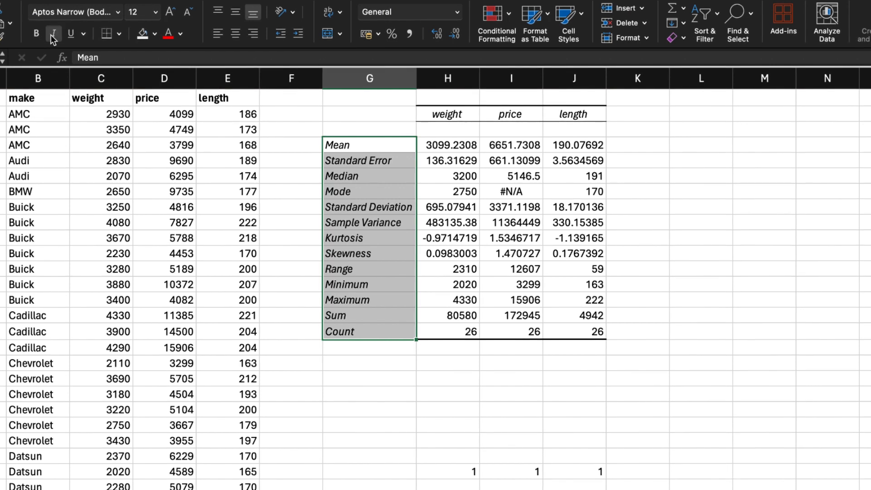
click(638, 399)
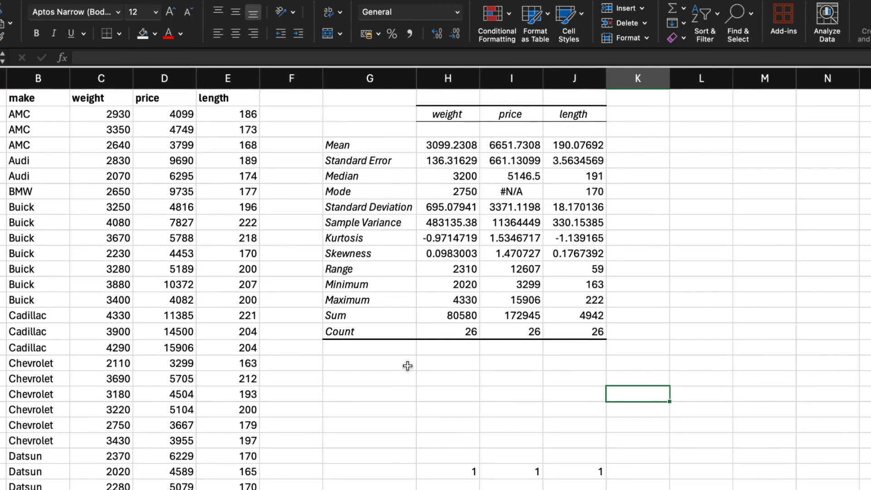
Step: Clear the leftover 1 values below the statistics table in columns H to J
drag(472, 472, 599, 472)
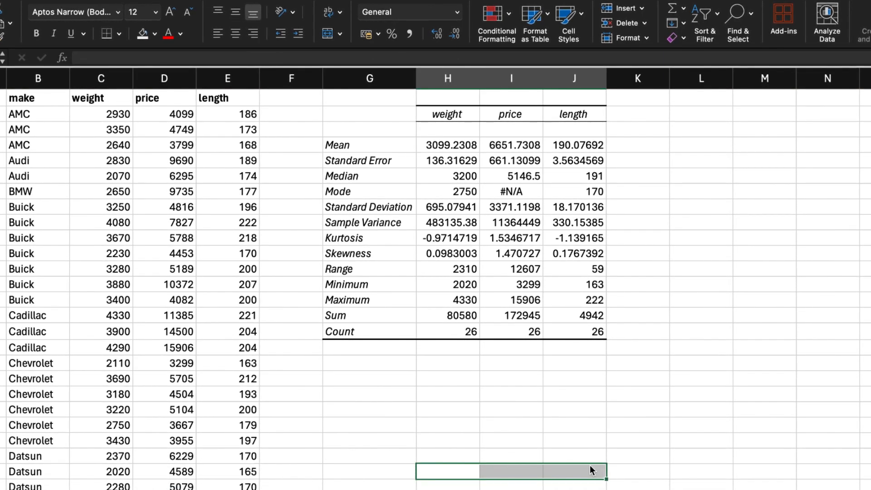
click(617, 457)
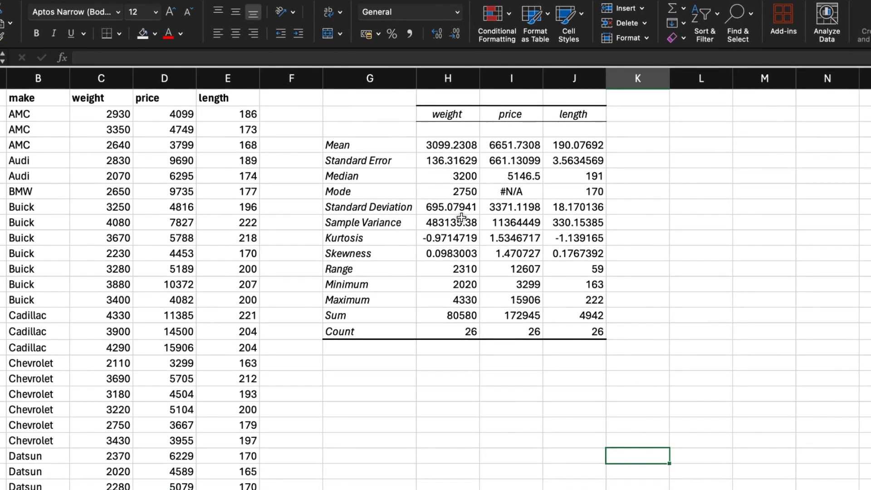
Step: Move the statistic labels and values, Mean through Count, up one row to start in G3, directly under the headings
click(351, 142)
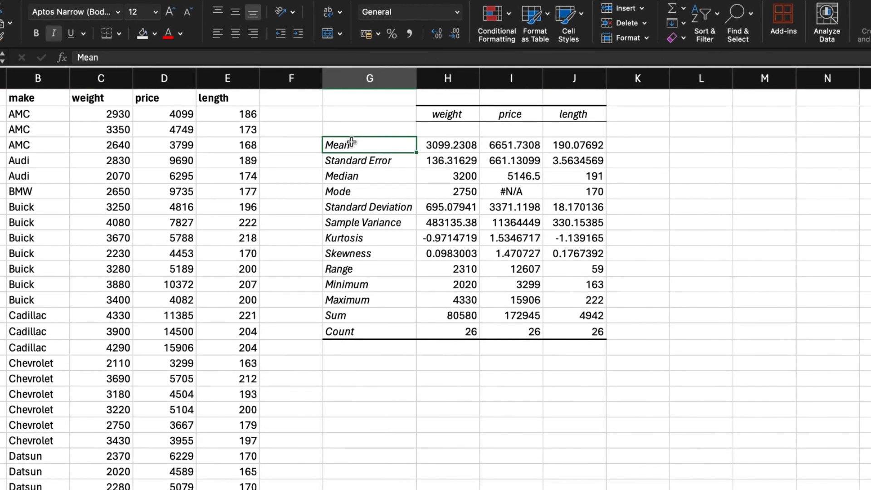
key(ctrl+shift+Right)
key(ctrl+shift+Down)
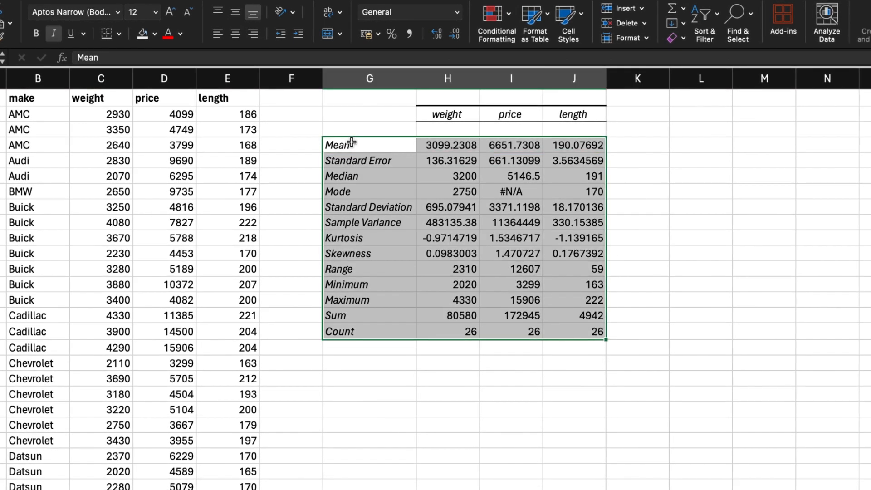
key(ctrl+c)
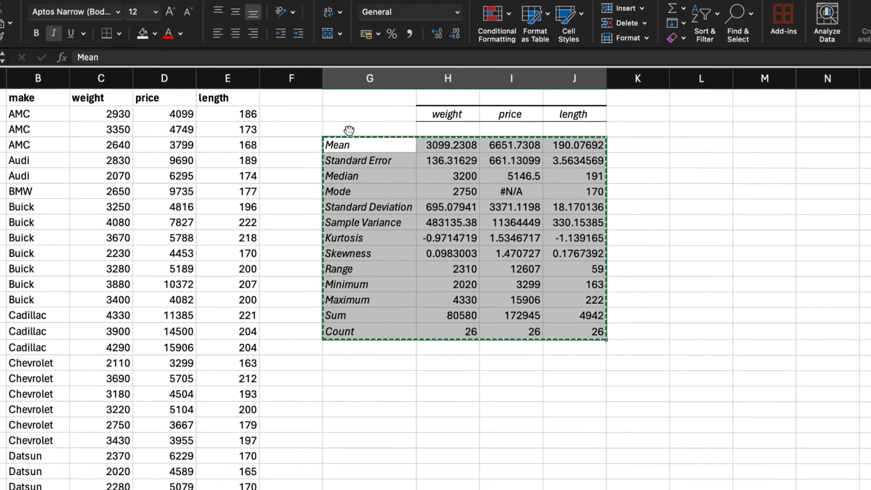
click(347, 127)
key(ctrl+v)
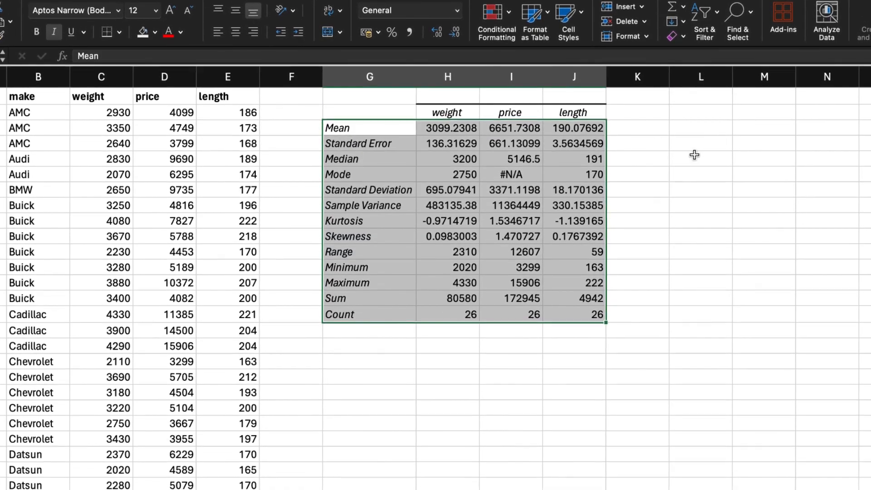
click(695, 158)
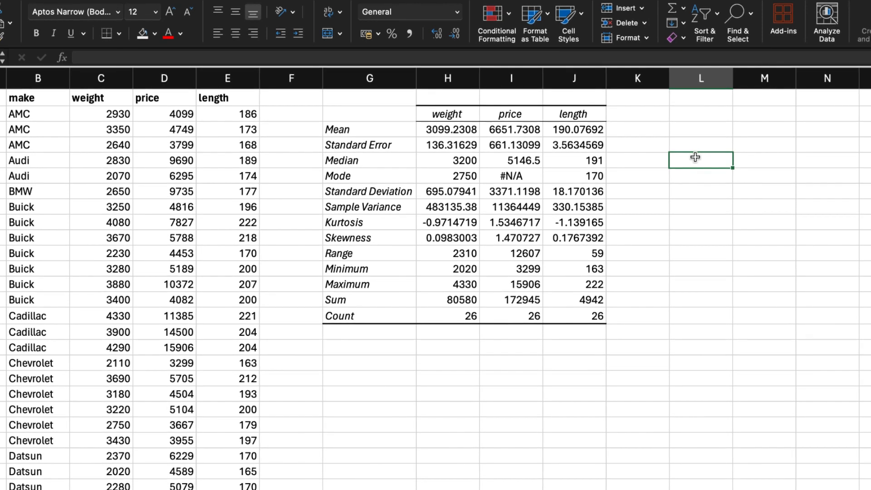
Step: Format all weight, price and length statistic values in columns H to J as Number with 2 decimal places
click(472, 130)
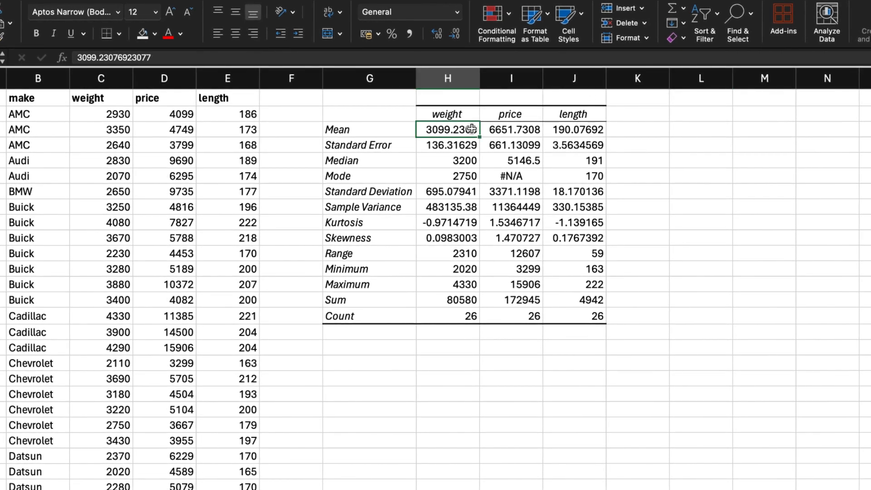
key(ctrl+shift+Down)
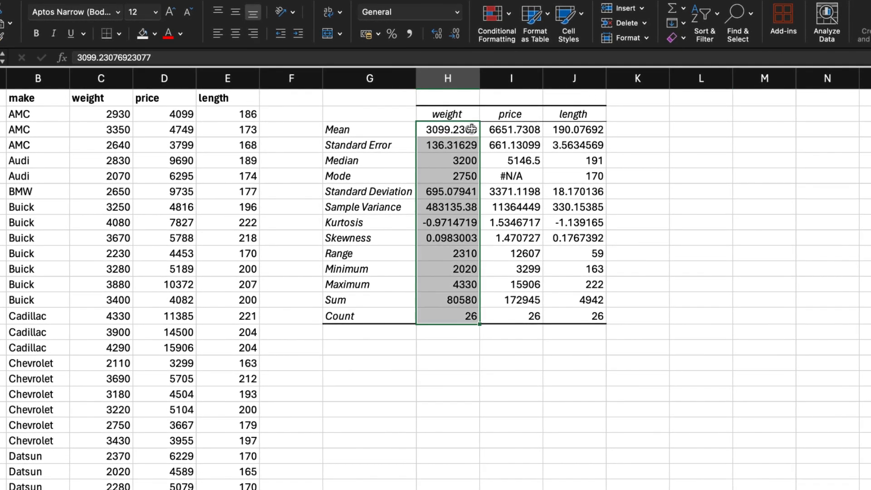
key(ctrl+shift+Right)
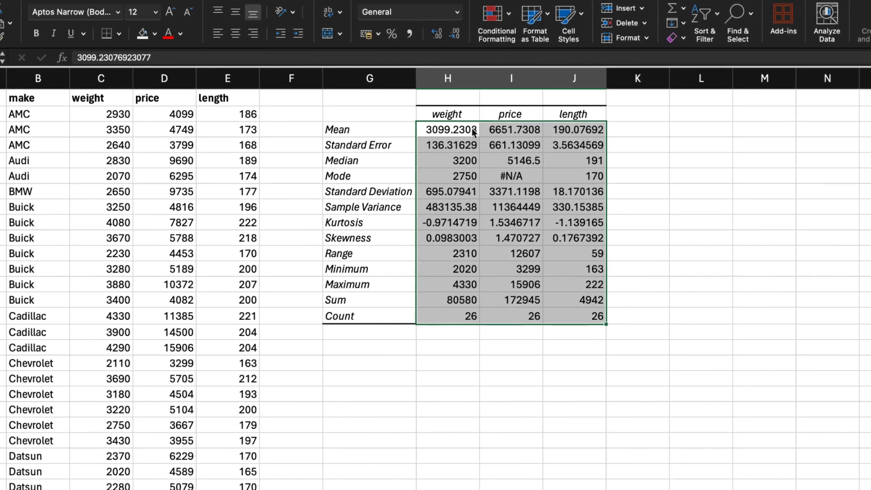
key(super+1)
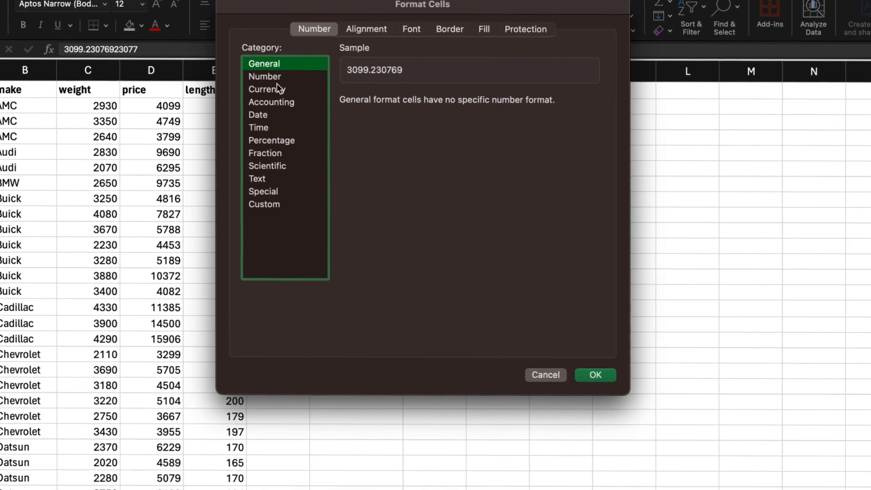
click(279, 78)
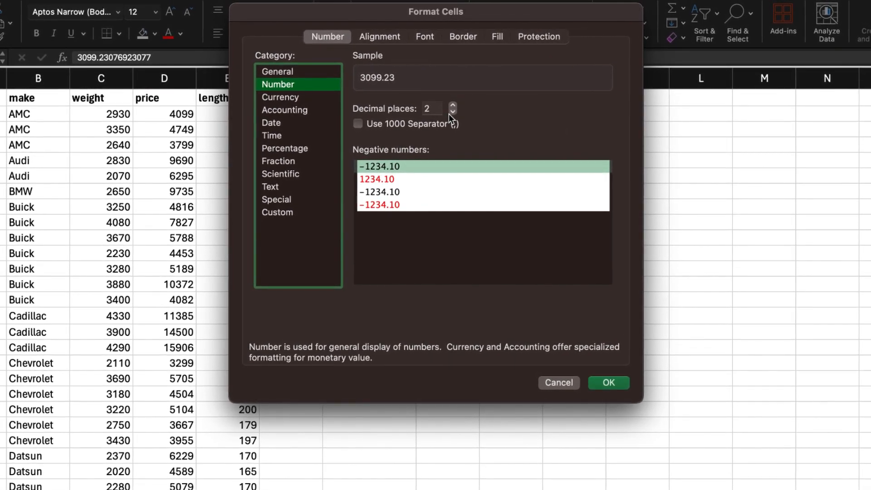
click(609, 382)
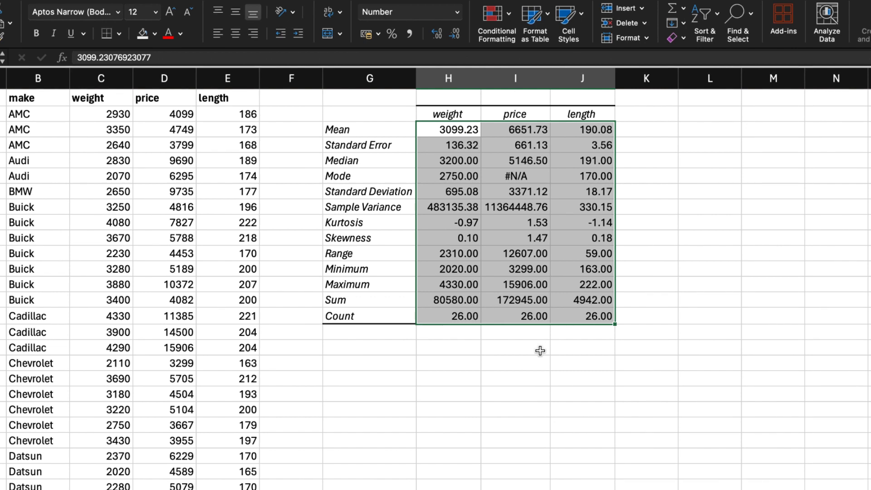
click(540, 350)
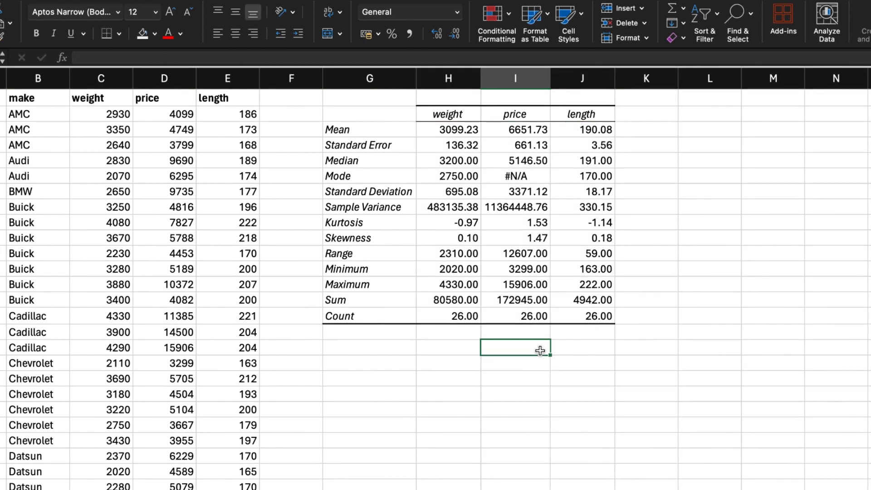